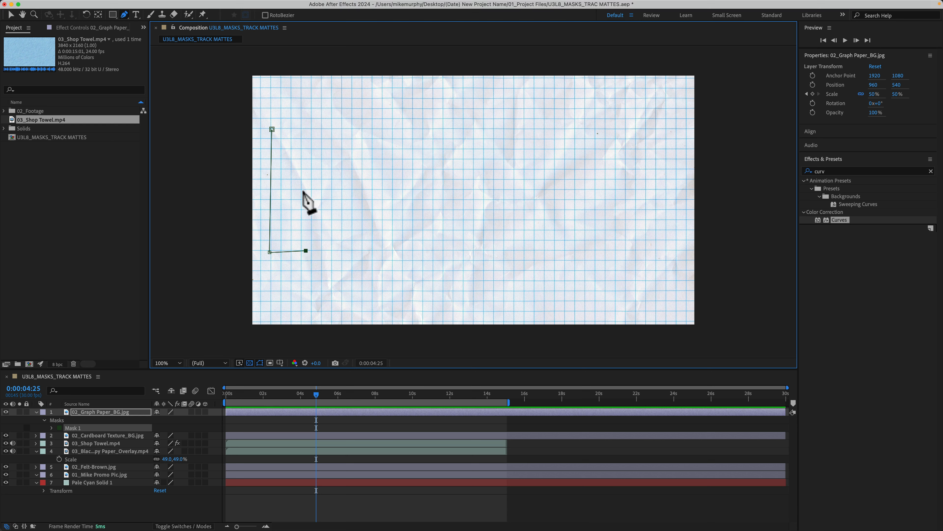
# Add the remaining M corner points and close Mask 1 on its first vertex.
pyautogui.click(301, 179)
pyautogui.click(321, 214)
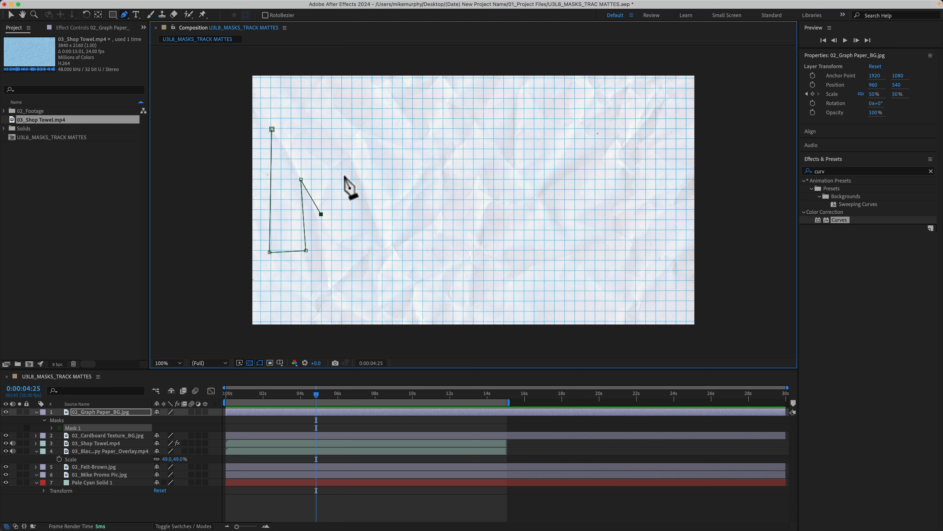
pyautogui.click(344, 176)
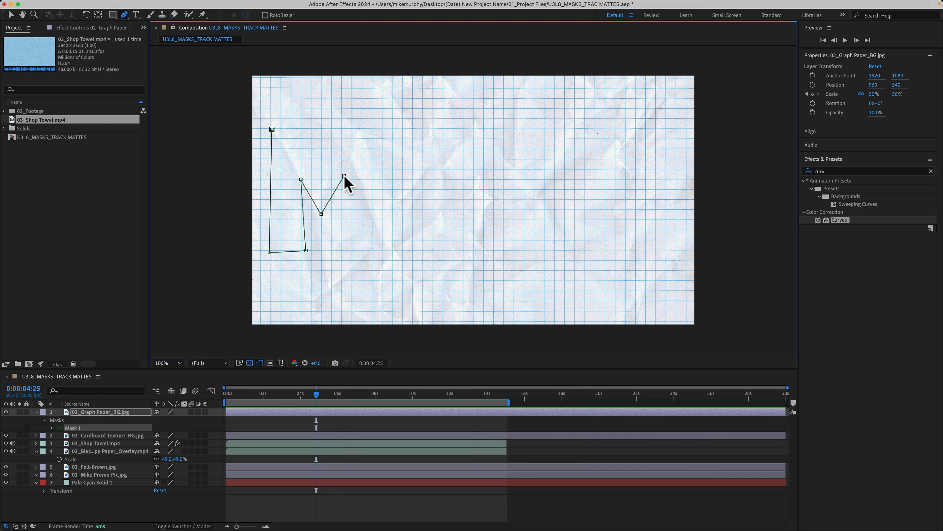
pyautogui.click(342, 252)
pyautogui.click(381, 252)
pyautogui.click(379, 120)
pyautogui.click(344, 121)
pyautogui.click(324, 152)
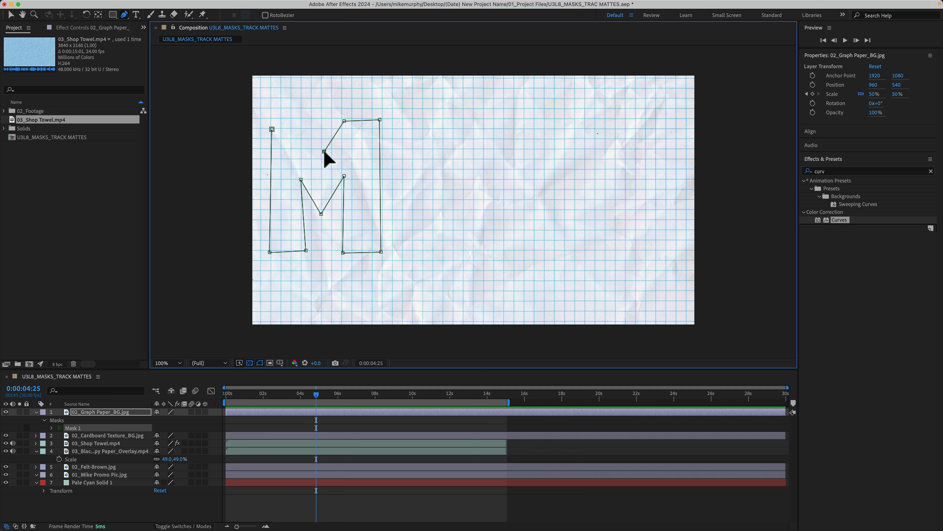
pyautogui.click(305, 119)
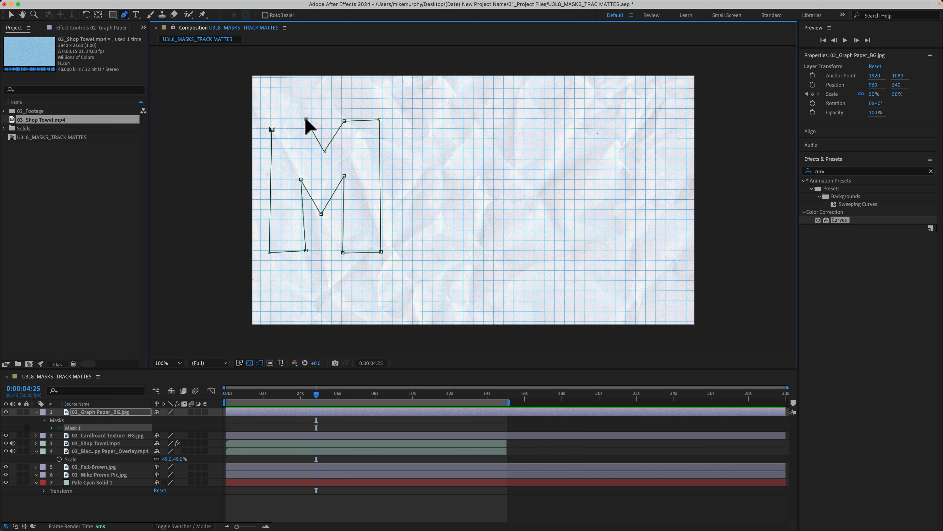
pyautogui.click(273, 114)
pyautogui.click(271, 129)
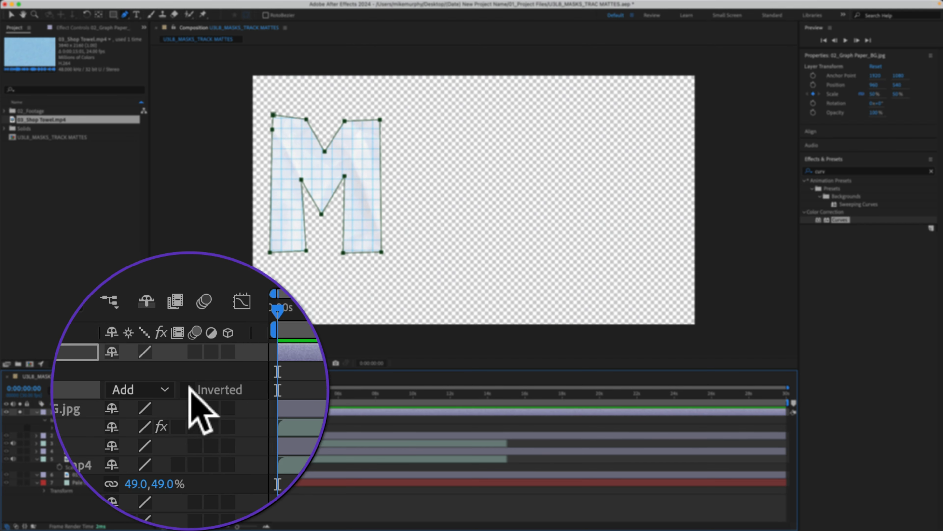
# Invert Mask 1, enable the 03_Shop Towel.mp4 layer, and preview the towel filling the M.
pyautogui.click(189, 427)
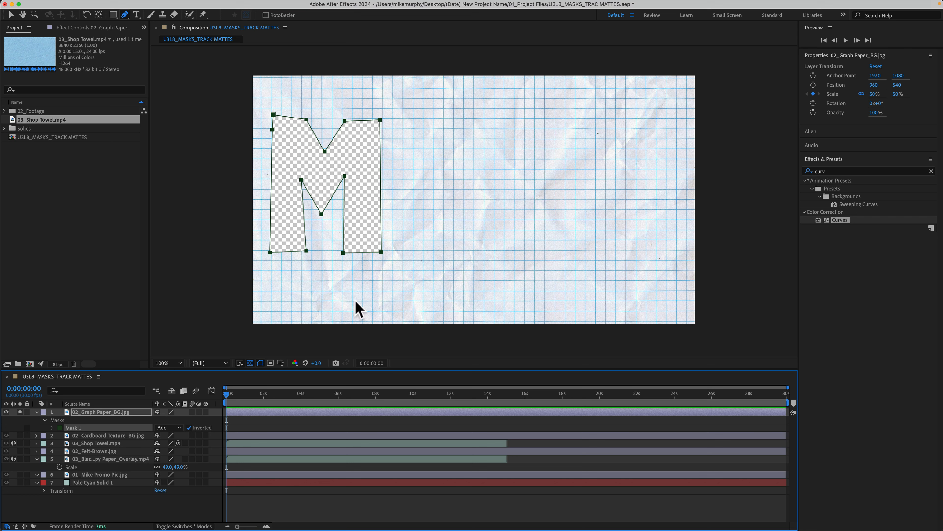
pyautogui.click(20, 443)
pyautogui.press('space')
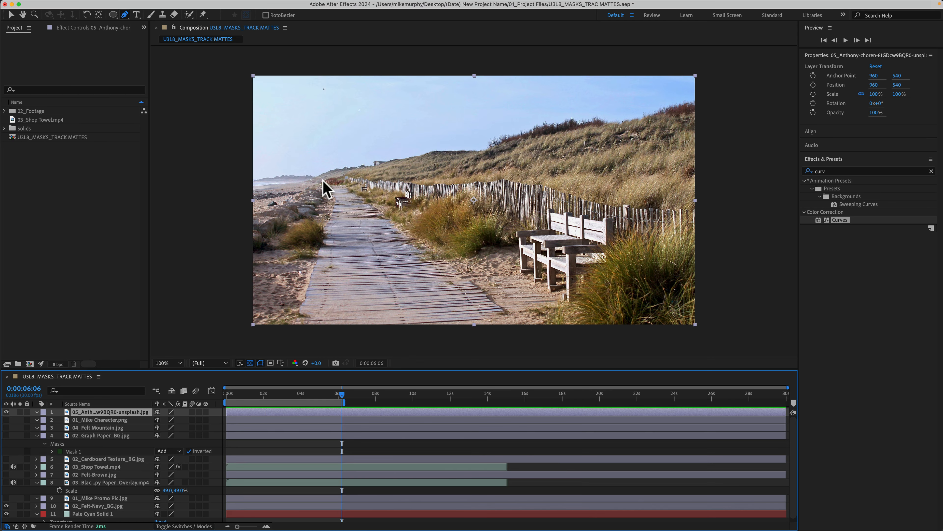
# Start a pen mask at the boardwalk's top and trace its left edge below the photo.
pyautogui.click(324, 180)
pyautogui.click(330, 198)
pyautogui.click(325, 227)
pyautogui.click(311, 258)
pyautogui.click(298, 309)
pyautogui.click(293, 334)
pyautogui.click(386, 337)
# Trace the boardwalk's right edge back up and close the mask on its first point.
pyautogui.click(460, 328)
pyautogui.click(499, 326)
pyautogui.click(510, 315)
pyautogui.click(407, 231)
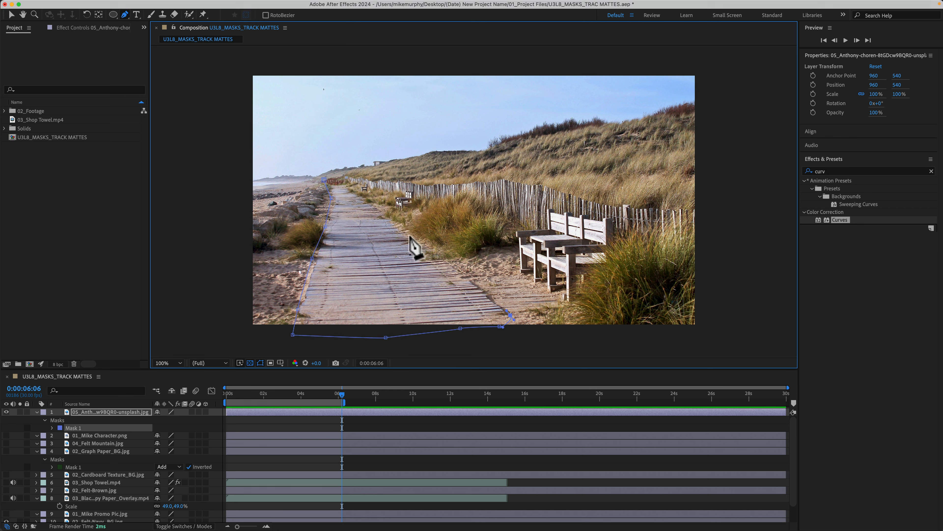
pyautogui.click(381, 206)
pyautogui.click(369, 200)
pyautogui.click(346, 180)
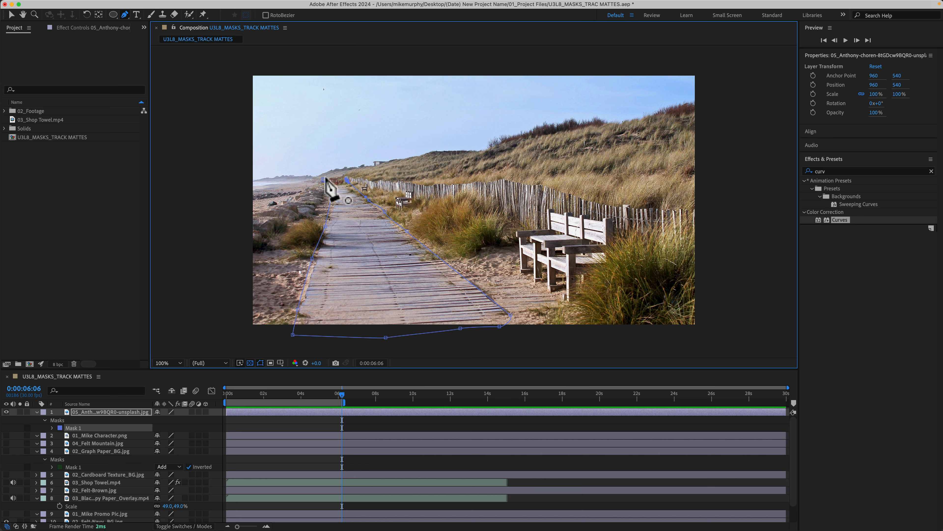
pyautogui.click(324, 180)
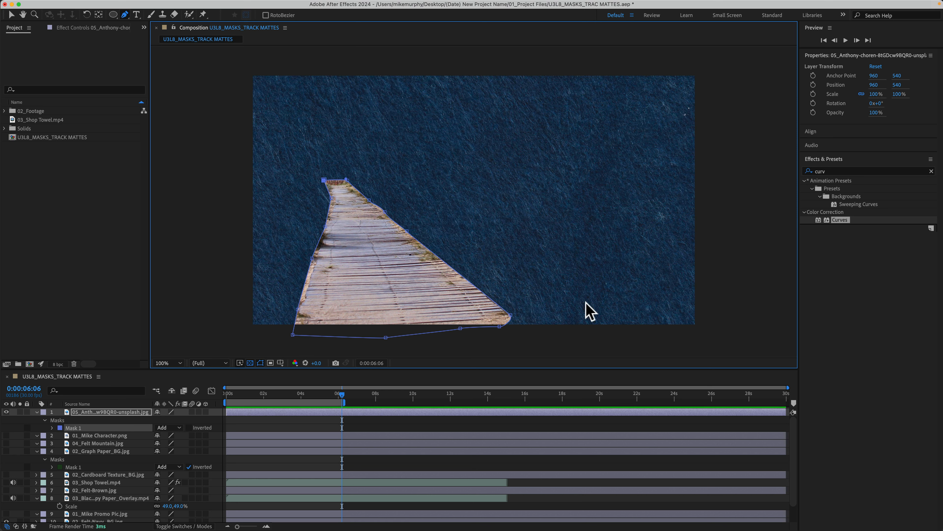
# Slide the masked beach photo layer to the right with the Selection tool.
pyautogui.click(111, 412)
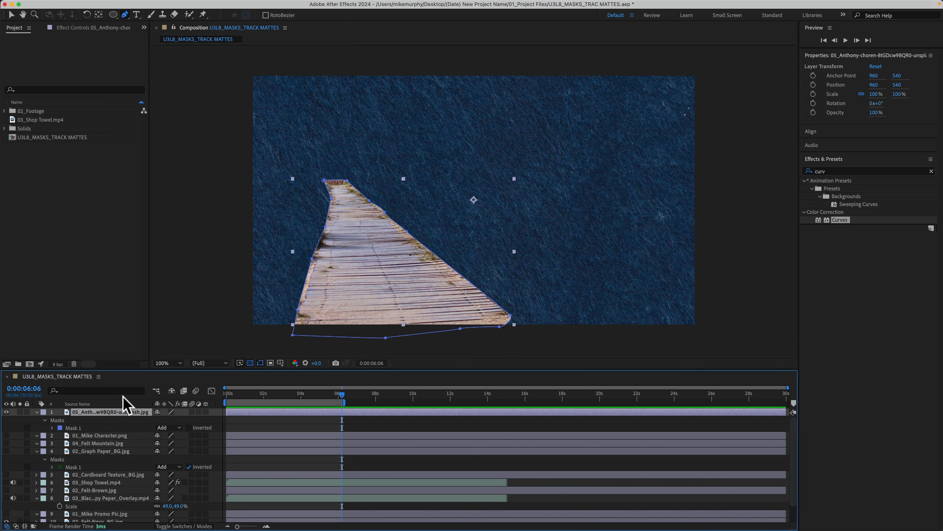
pyautogui.press('v')
pyautogui.moveTo(358, 293); pyautogui.dragTo(604, 305)
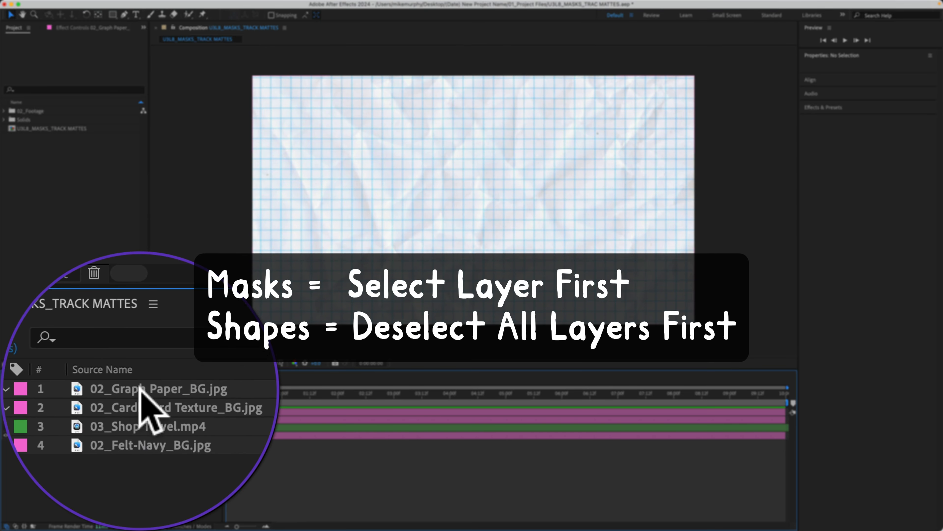
pyautogui.click(140, 388)
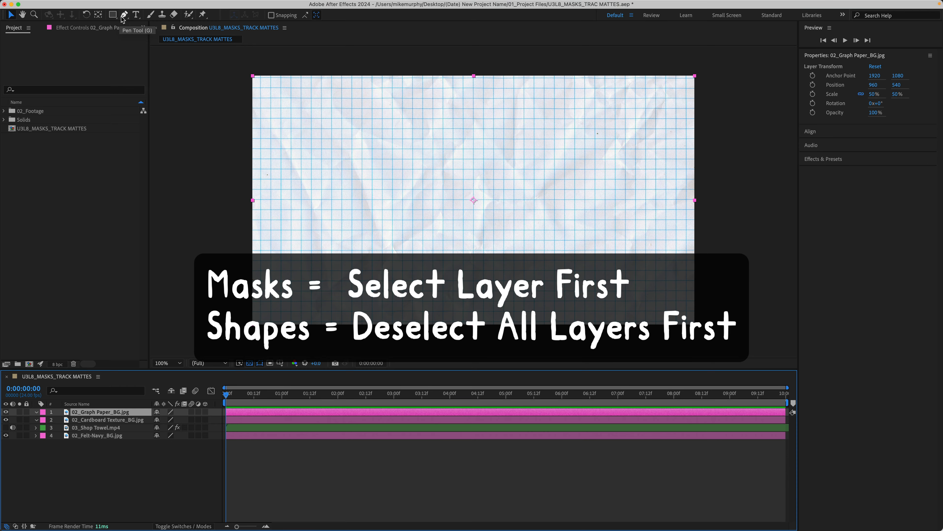
pyautogui.click(107, 483)
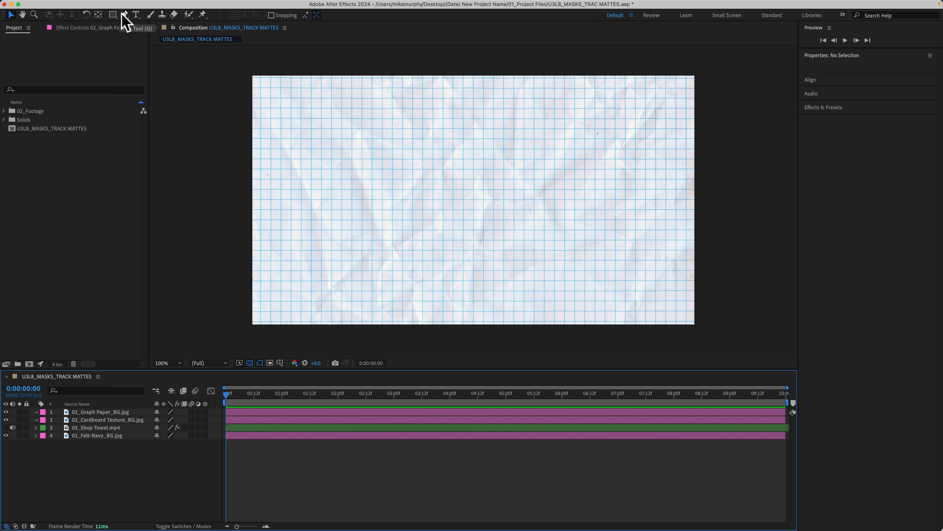
# Select the Graph Paper layer and briefly hide it to check the cardboard beneath.
pyautogui.click(100, 412)
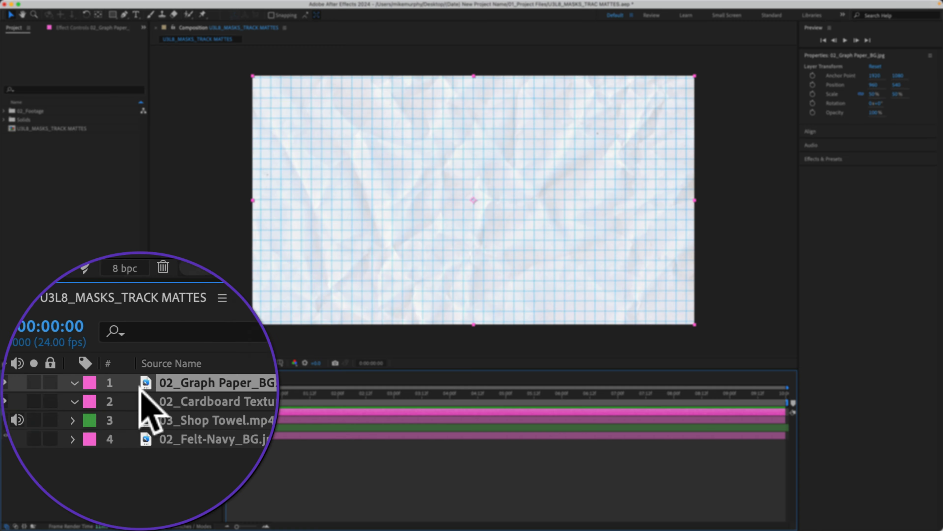
pyautogui.click(6, 412)
pyautogui.click(6, 412)
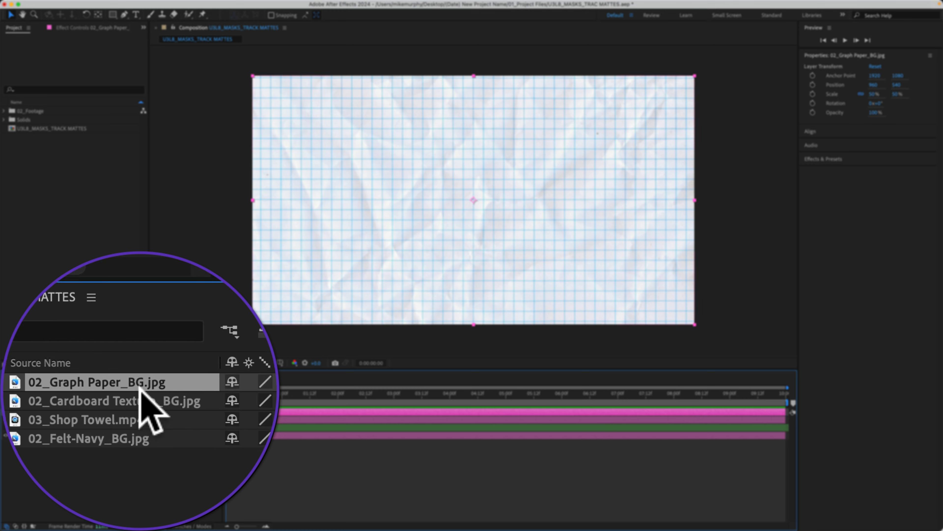
# Choose the Ellipse Tool with the Graph Paper layer selected so it draws a mask.
pyautogui.moveTo(112, 15); pyautogui.dragTo(164, 36)
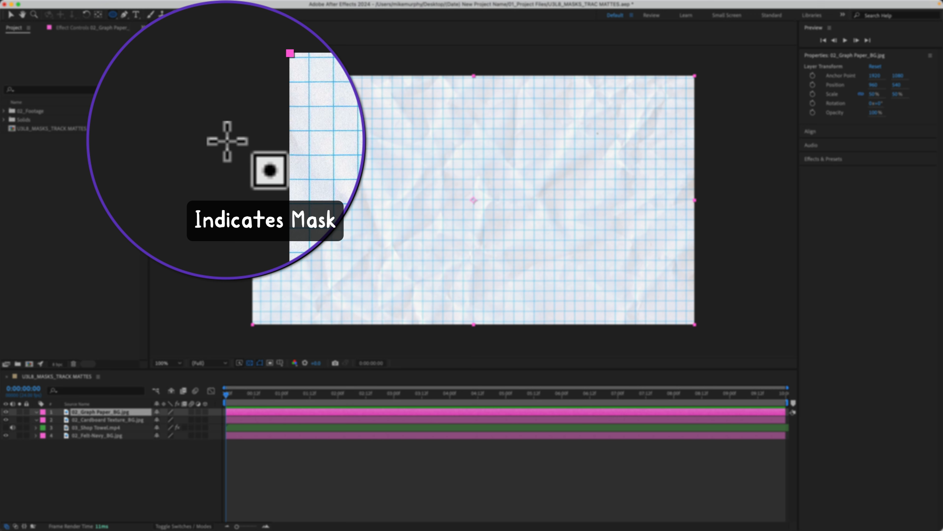
pyautogui.click(116, 464)
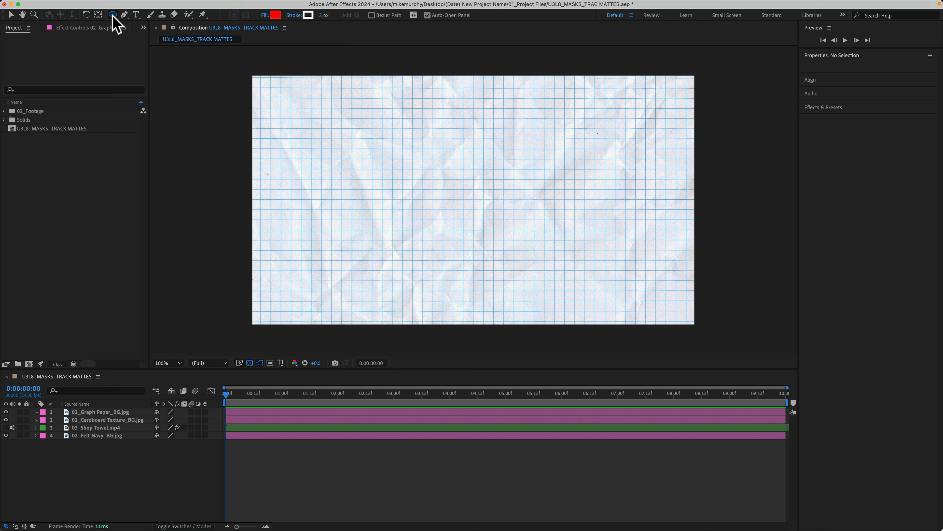
pyautogui.moveTo(112, 16); pyautogui.dragTo(138, 34)
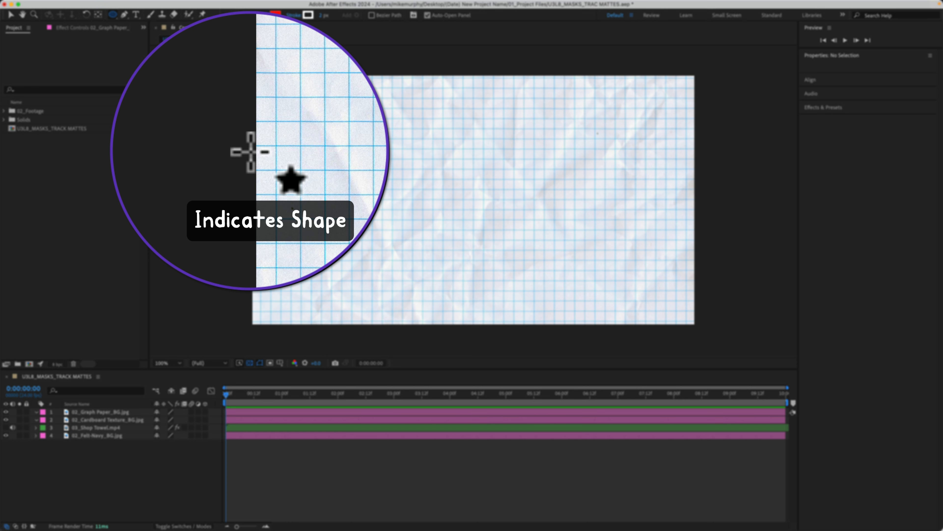
pyautogui.click(113, 413)
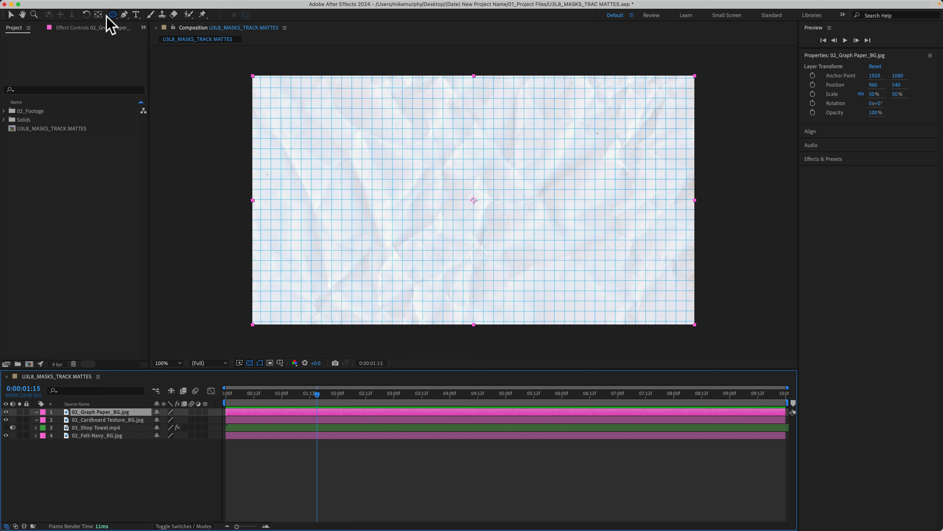
pyautogui.moveTo(114, 15); pyautogui.dragTo(145, 34)
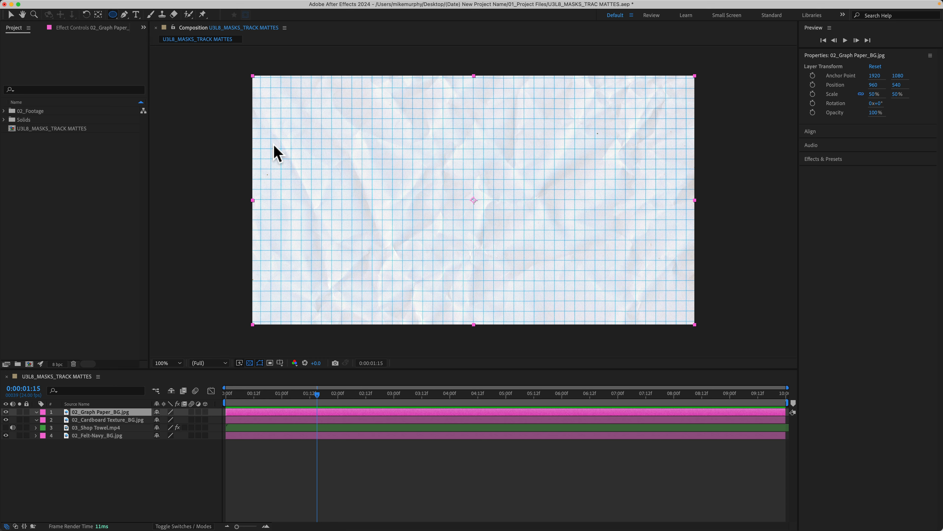
# Draw a Shift-constrained circular mask on the graph paper, reposition it, and preview playback.
pyautogui.moveTo(291, 140); pyautogui.dragTo(414, 266)
pyautogui.press('shift')
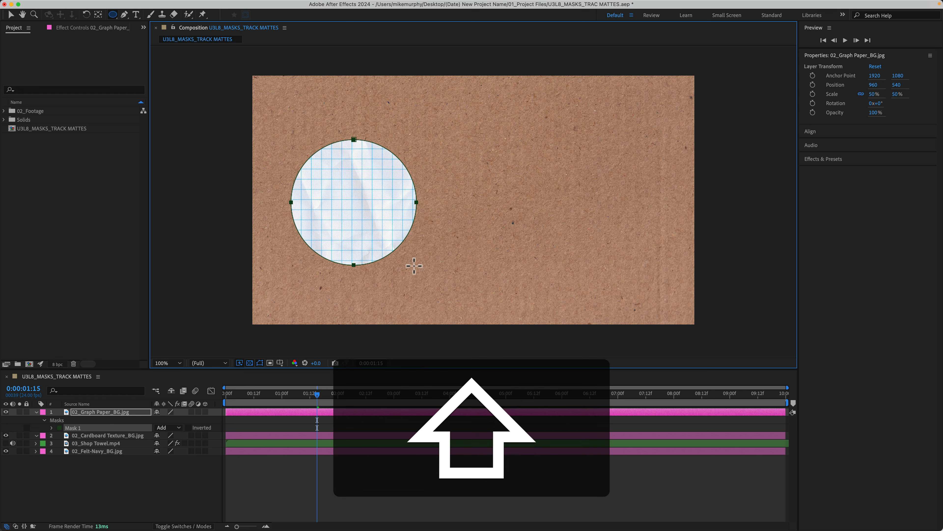
pyautogui.press('space')
pyautogui.moveTo(414, 265); pyautogui.dragTo(518, 254)
pyautogui.press('space')
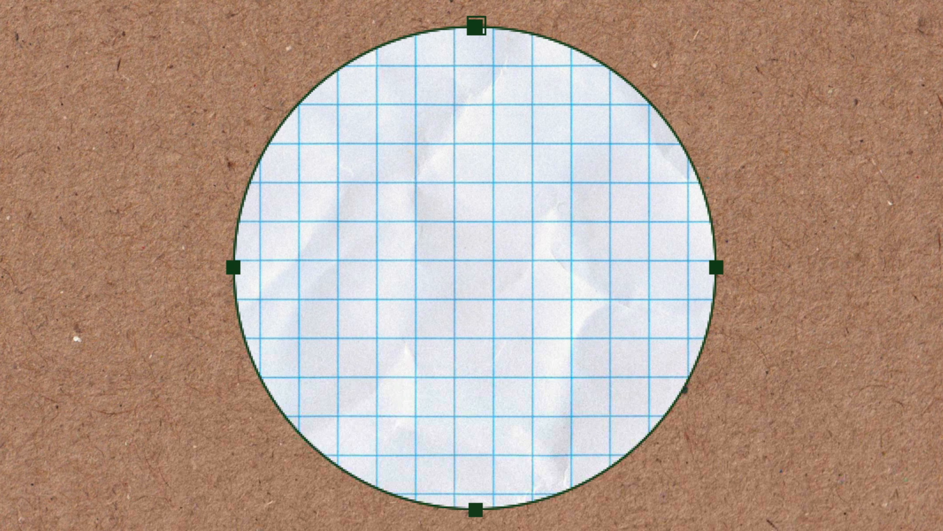
pyautogui.press('v')
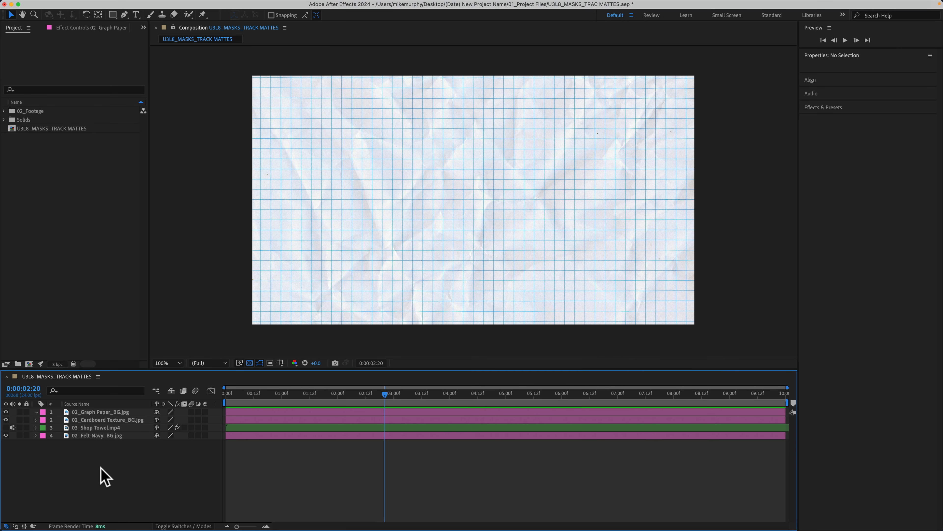
# With the Graph Paper layer selected, choose the Pen Tool and place the first mask point.
pyautogui.click(100, 411)
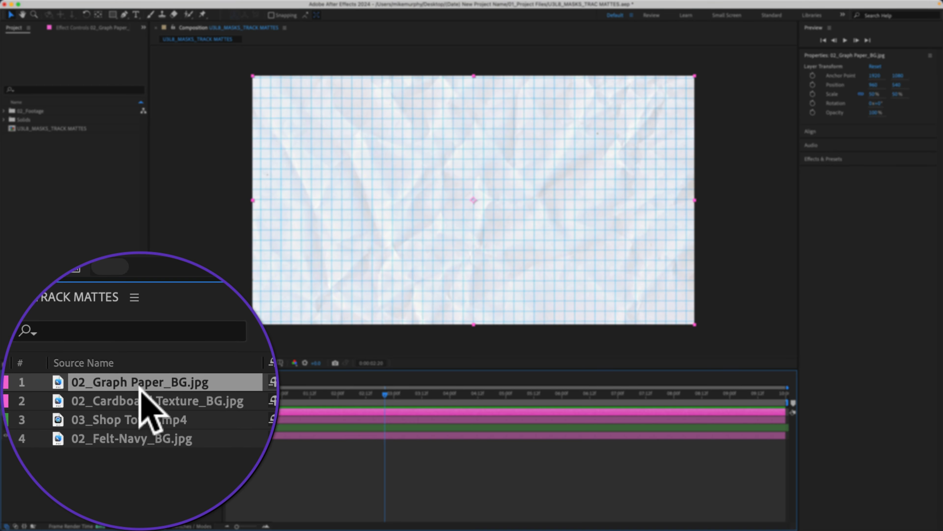
pyautogui.click(122, 15)
pyautogui.click(122, 15)
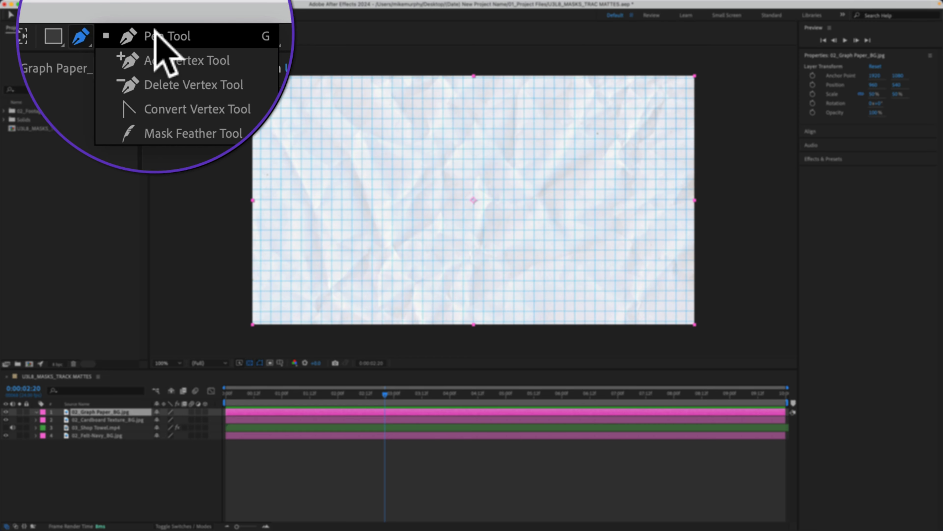
pyautogui.click(155, 13)
pyautogui.click(293, 150)
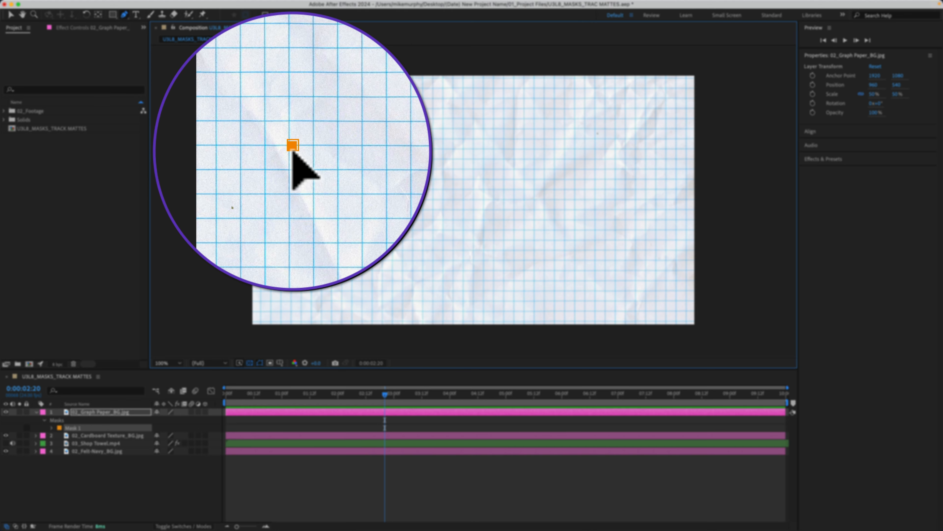
# Click Pen vertices along the M's left foot, middle, right leg, top, and top V.
pyautogui.click(291, 249)
pyautogui.click(292, 249)
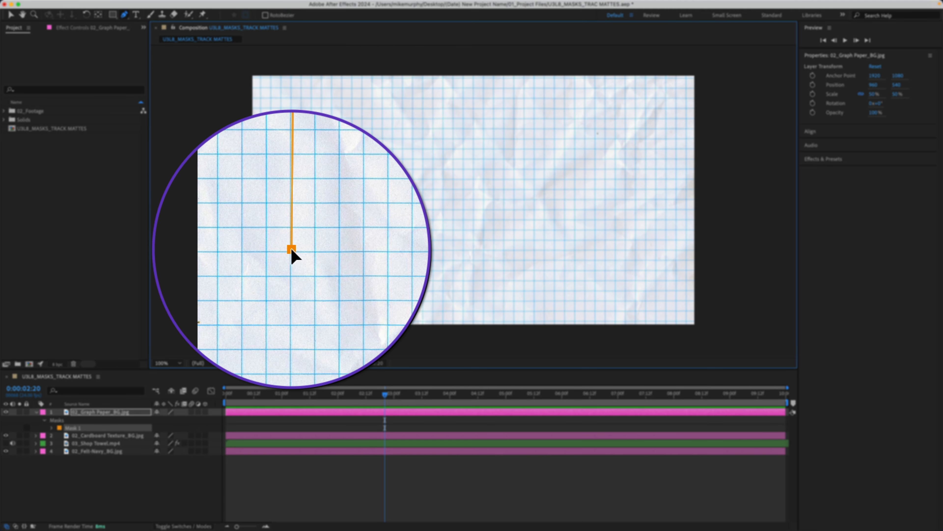
pyautogui.click(306, 249)
pyautogui.click(311, 189)
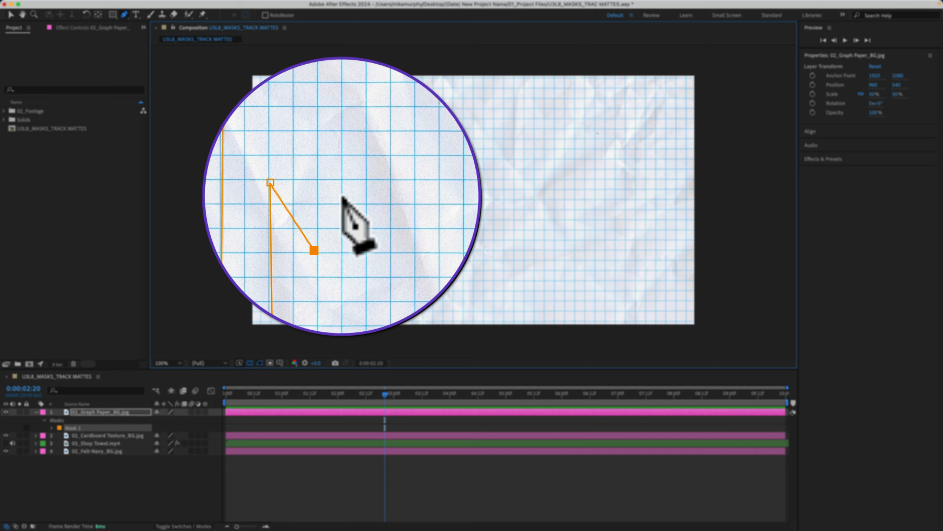
pyautogui.click(350, 189)
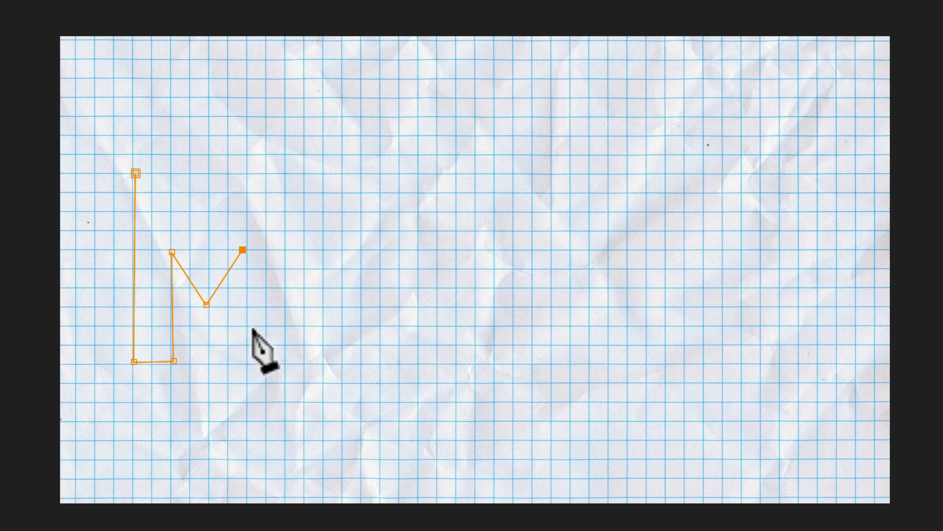
pyautogui.click(249, 363)
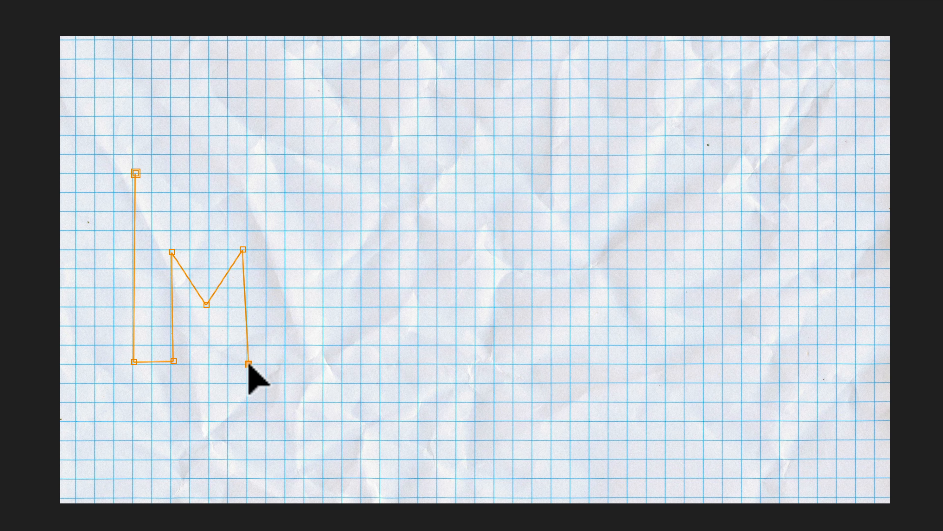
pyautogui.click(286, 361)
pyautogui.click(283, 171)
pyautogui.click(225, 172)
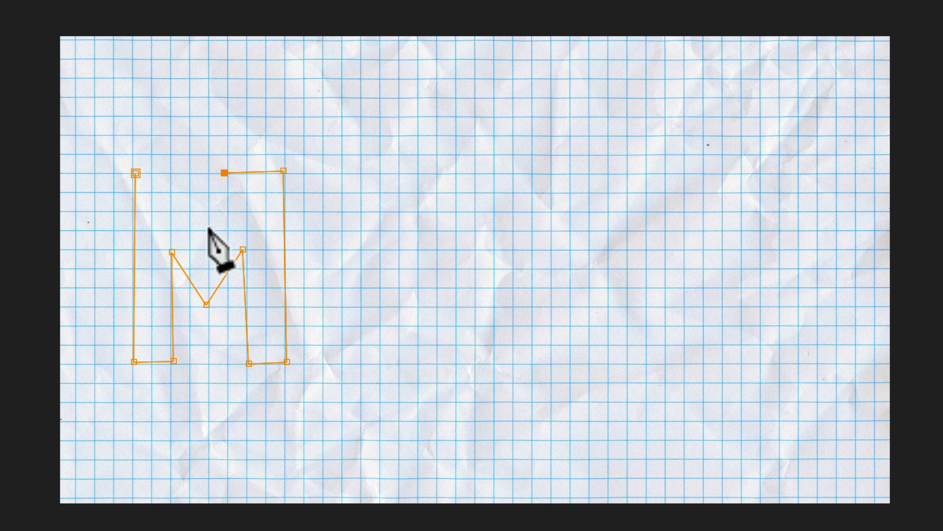
pyautogui.click(207, 227)
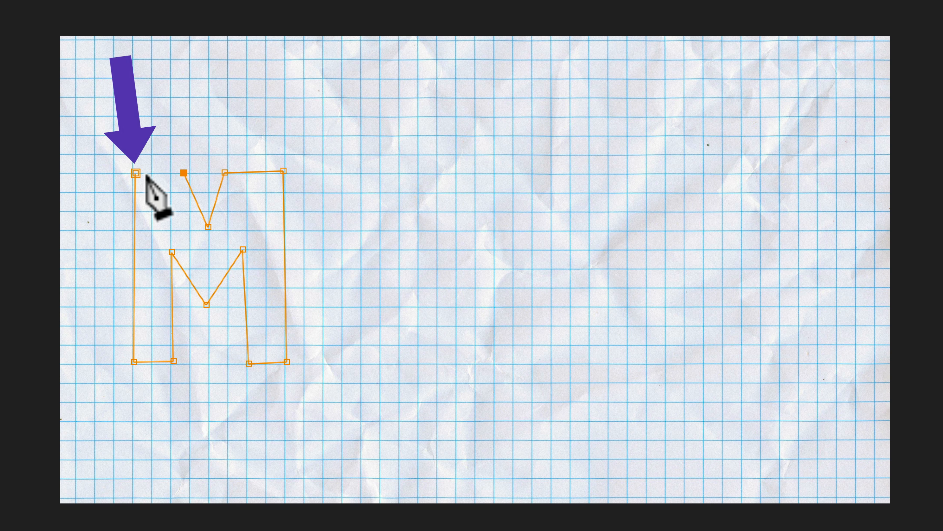
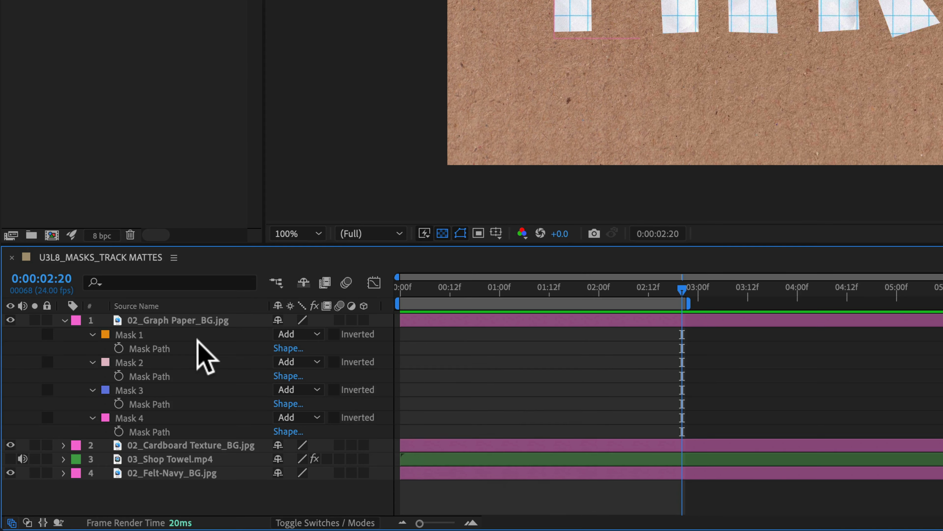
# Reveal the Mask Path properties for all four letter masks and select Mask 1.
pyautogui.press('m')
pyautogui.press('m')
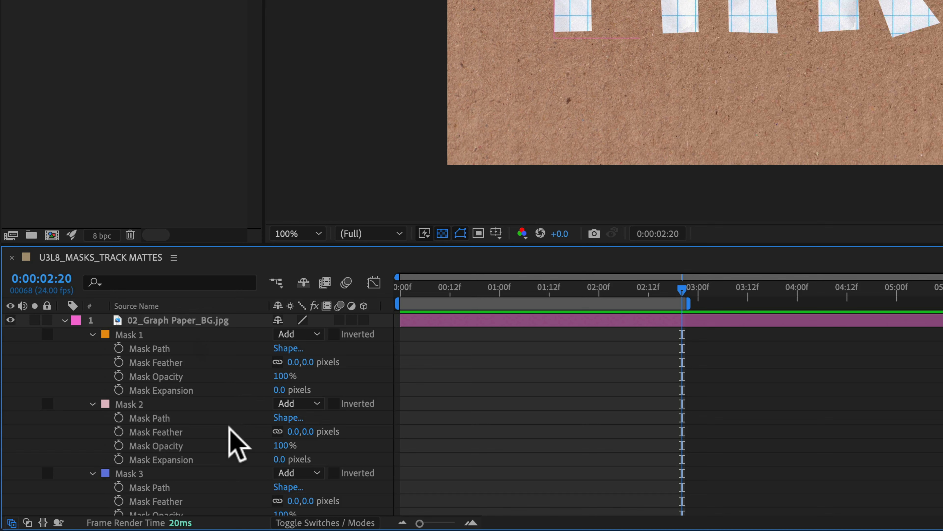
pyautogui.press('m')
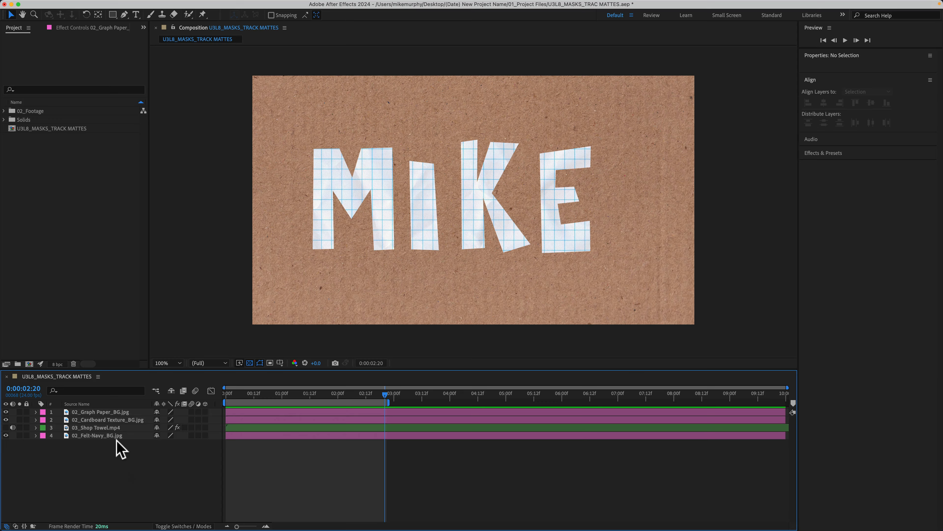
pyautogui.press('m')
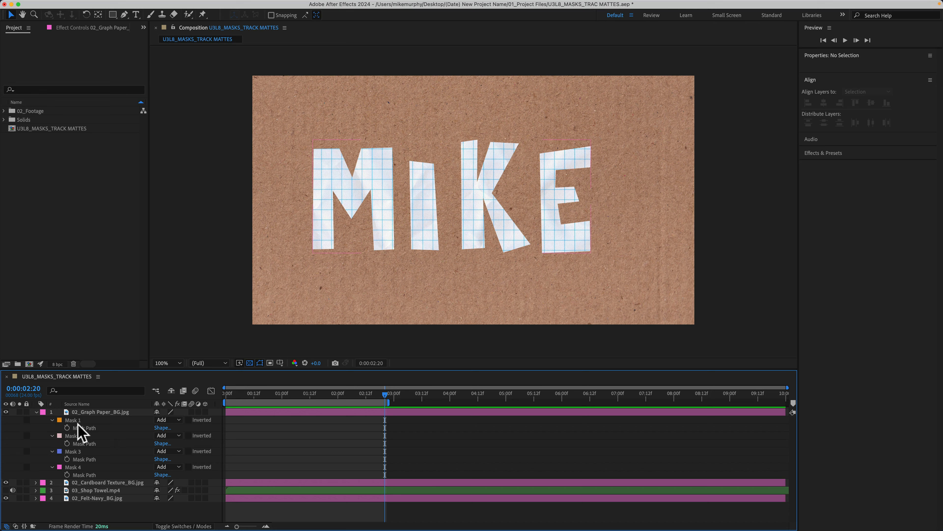
pyautogui.click(78, 419)
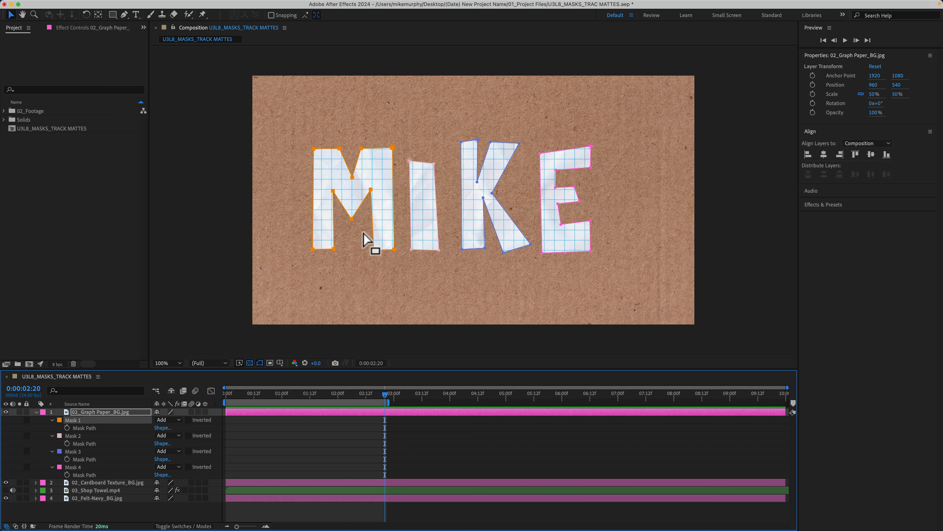
# Check Mask 1's outline colour and toggle the mask outlines off and back on in the viewer.
pyautogui.click(59, 420)
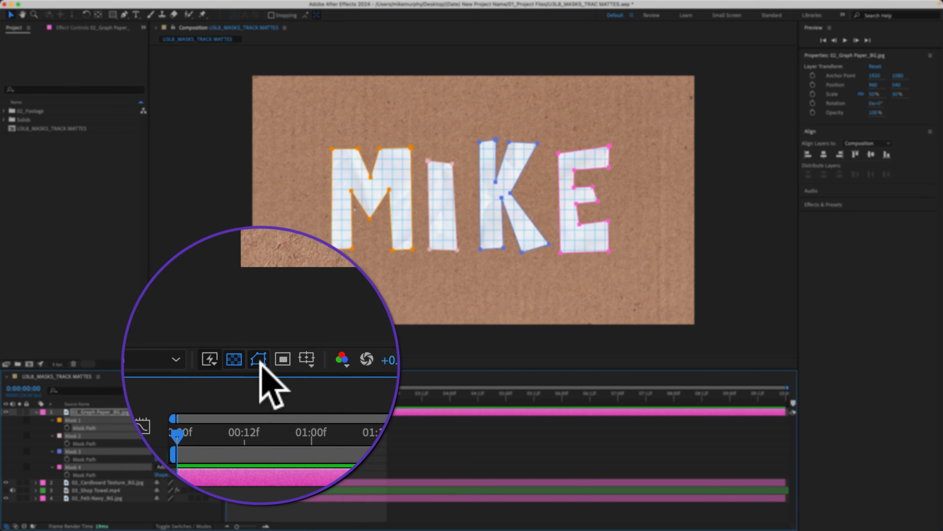
pyautogui.click(260, 364)
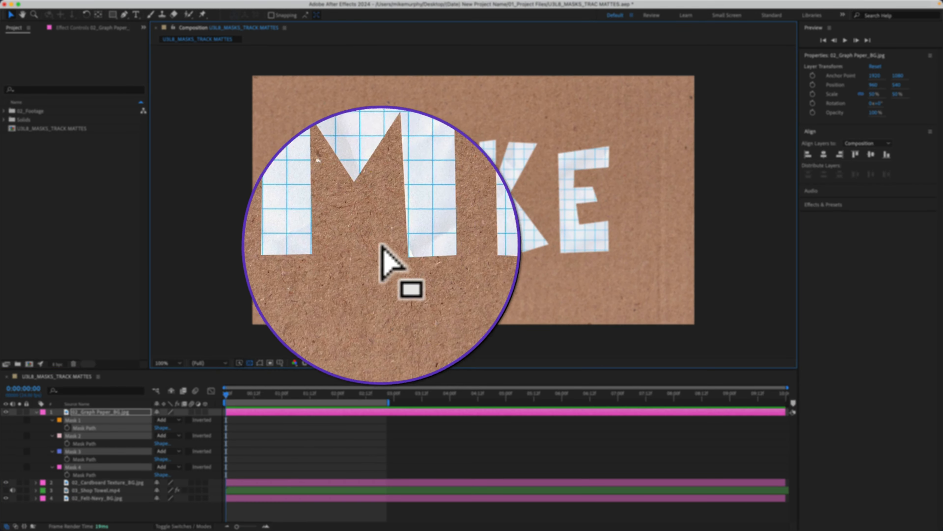
pyautogui.click(259, 363)
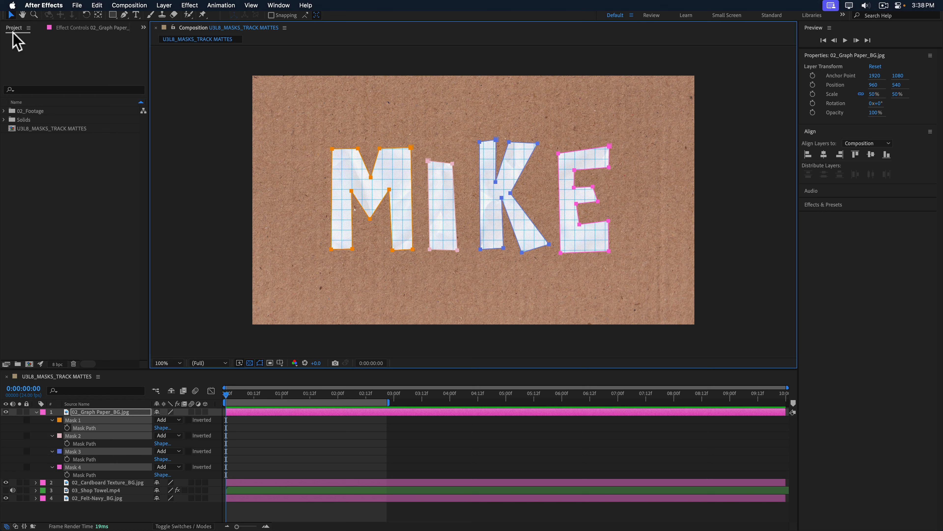
# Set Path Point and Handle Size to 15 in the General preferences.
pyautogui.click(41, 6)
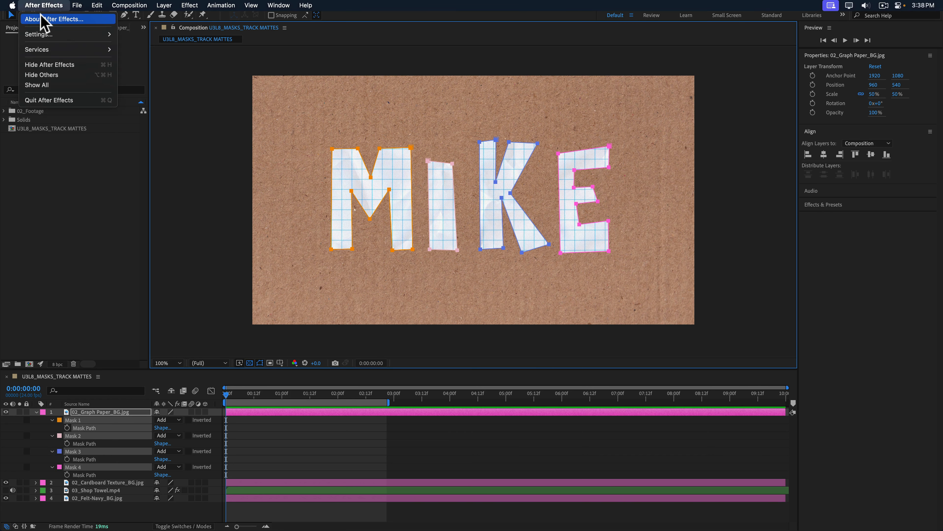
pyautogui.moveTo(41, 34)
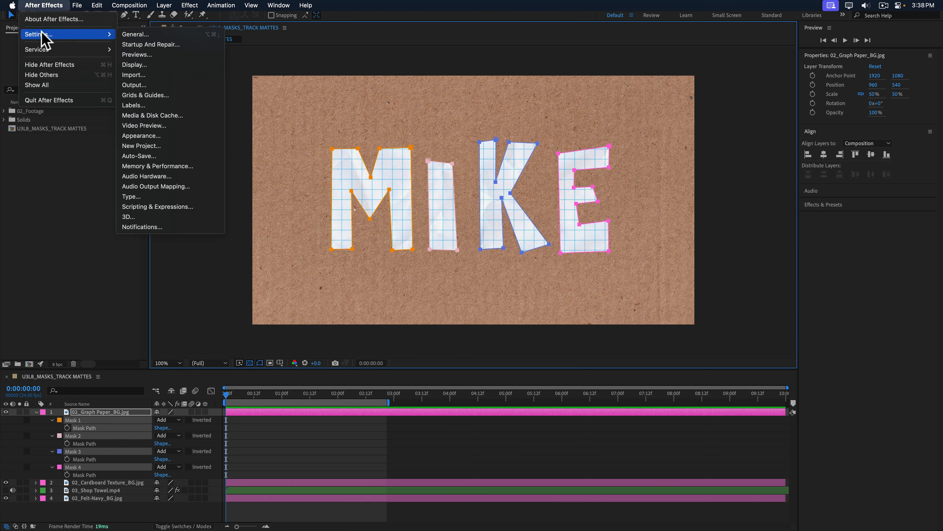
pyautogui.click(142, 36)
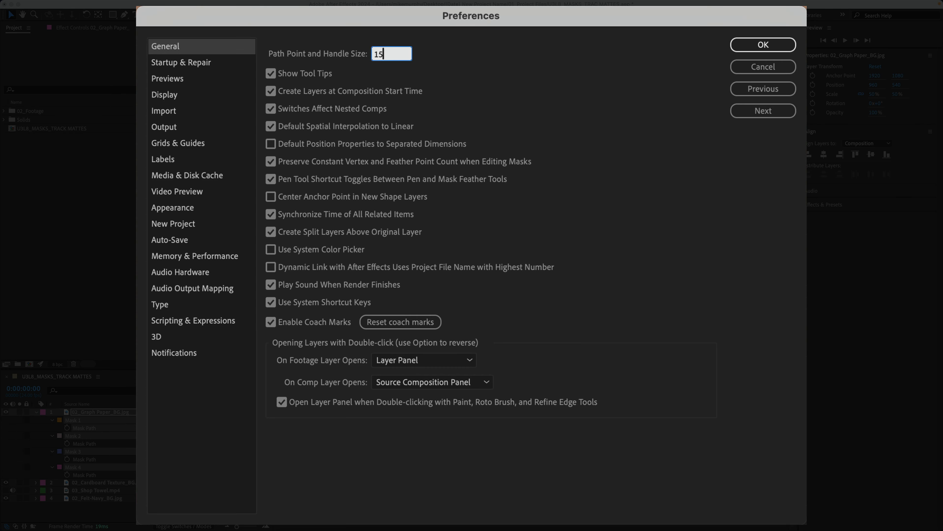
pyautogui.click(774, 45)
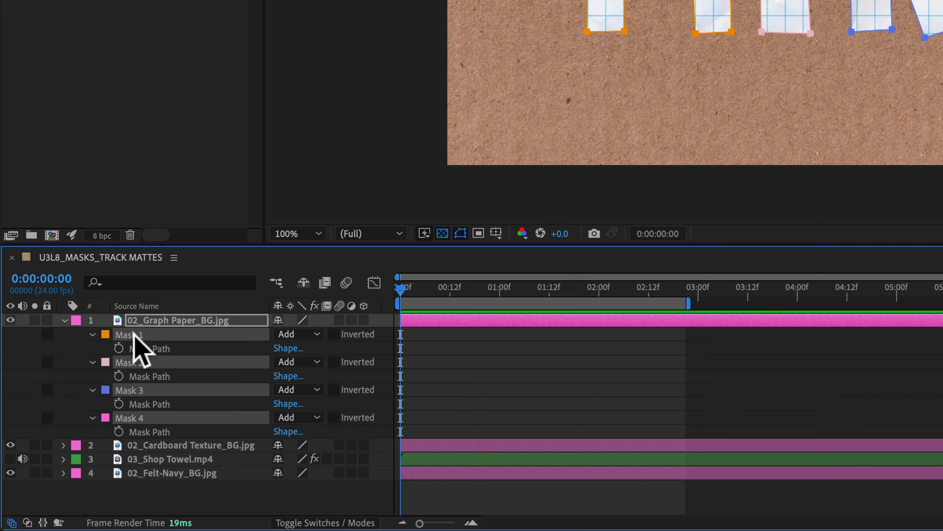
# Change Masks 1–4 from Add to Subtract so the letters are cut out of the graph paper.
pyautogui.click(299, 334)
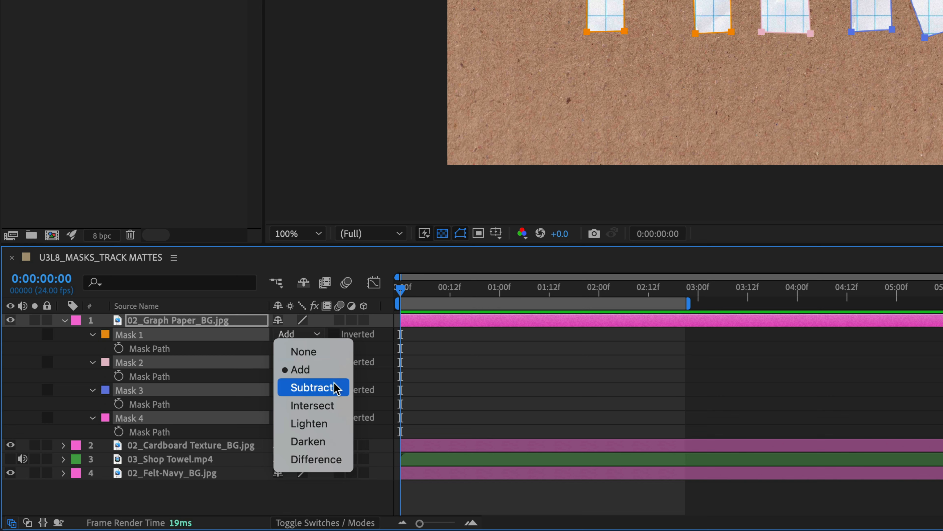
pyautogui.click(329, 370)
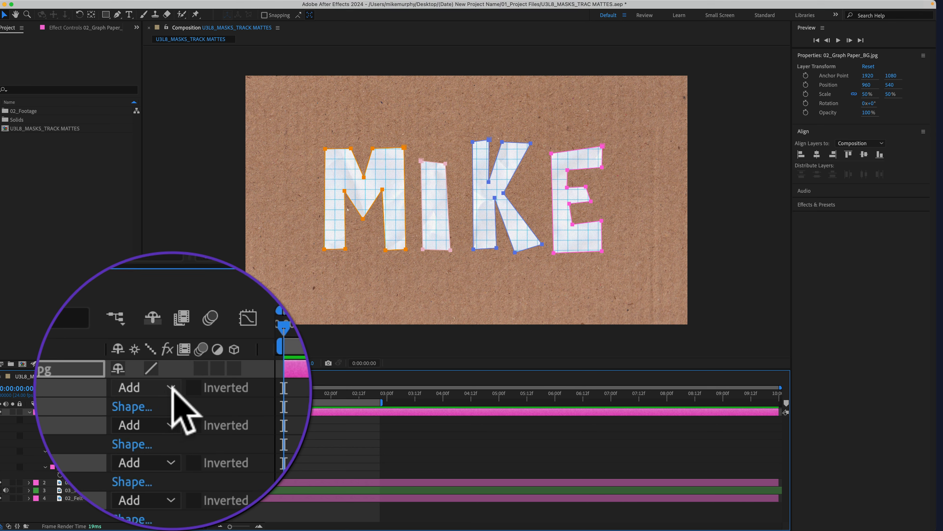
pyautogui.click(171, 388)
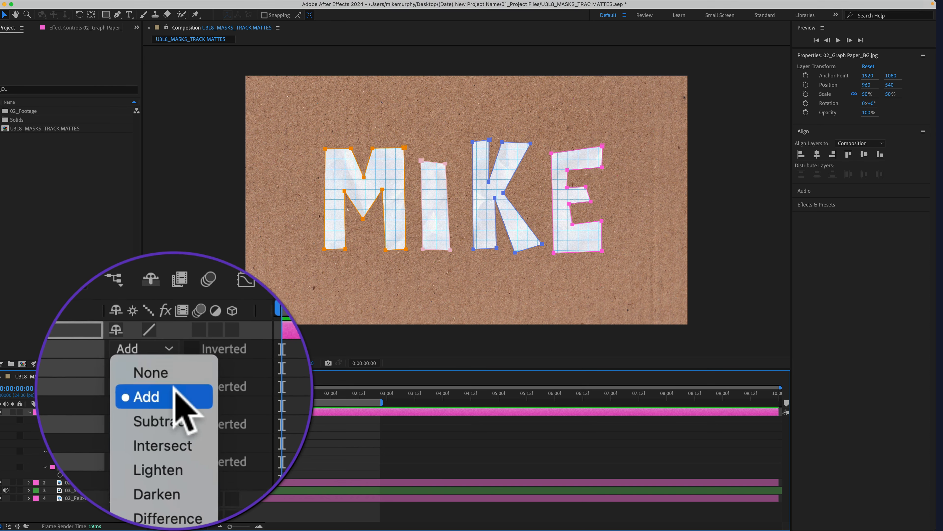
pyautogui.press('Escape')
pyautogui.click(171, 451)
pyautogui.click(174, 458)
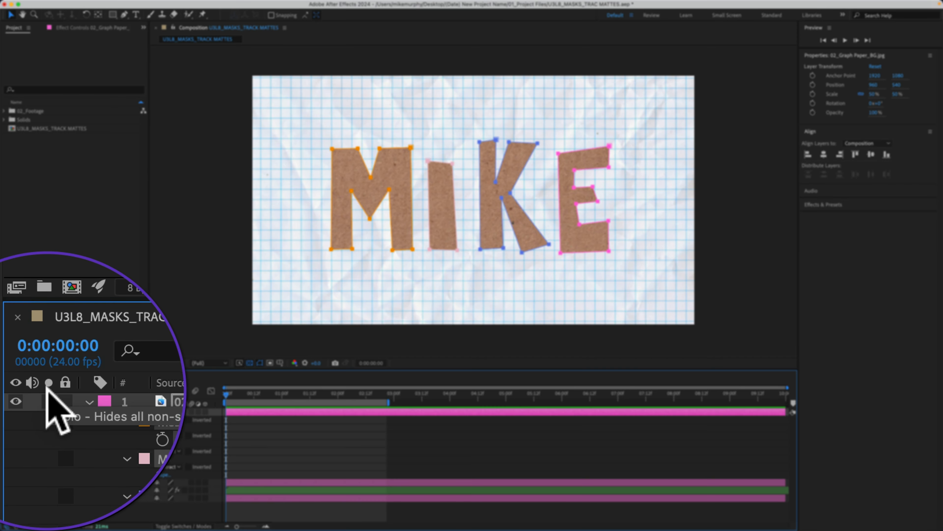
pyautogui.click(20, 411)
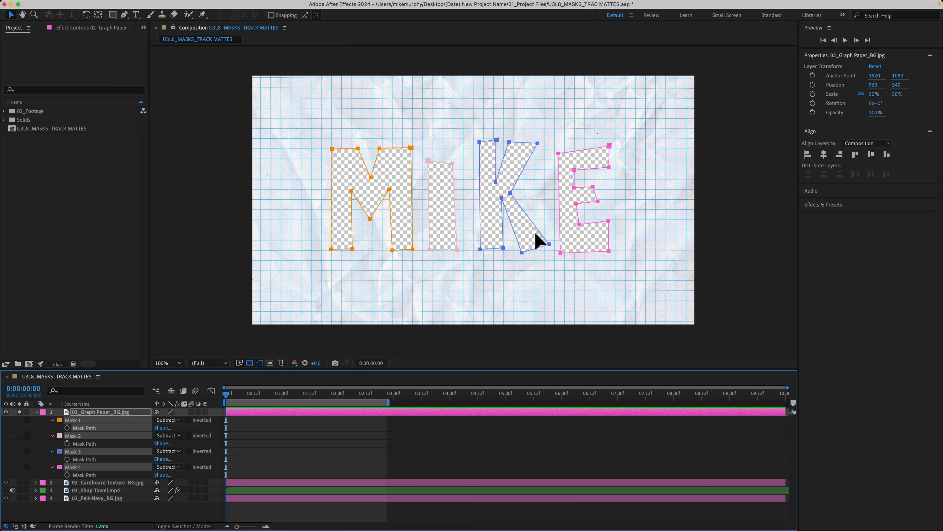
pyautogui.click(5, 482)
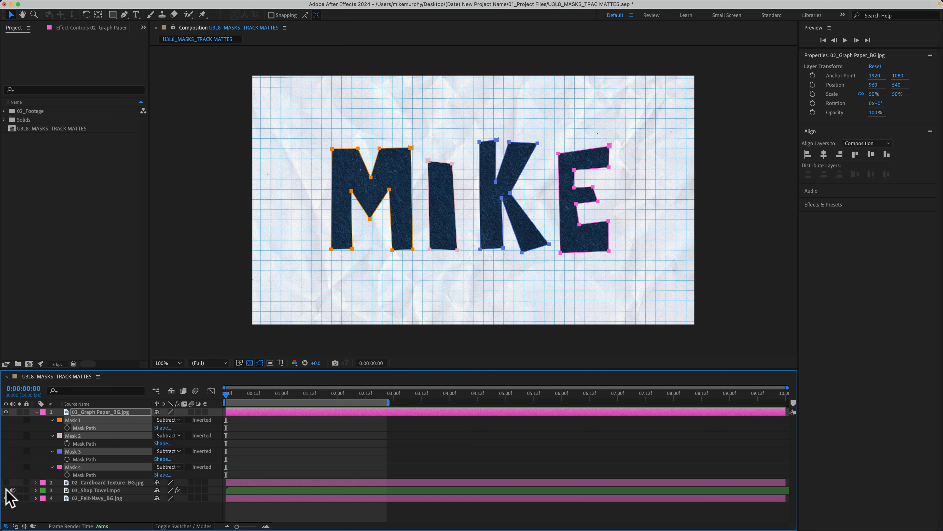
pyautogui.click(6, 490)
pyautogui.press('space')
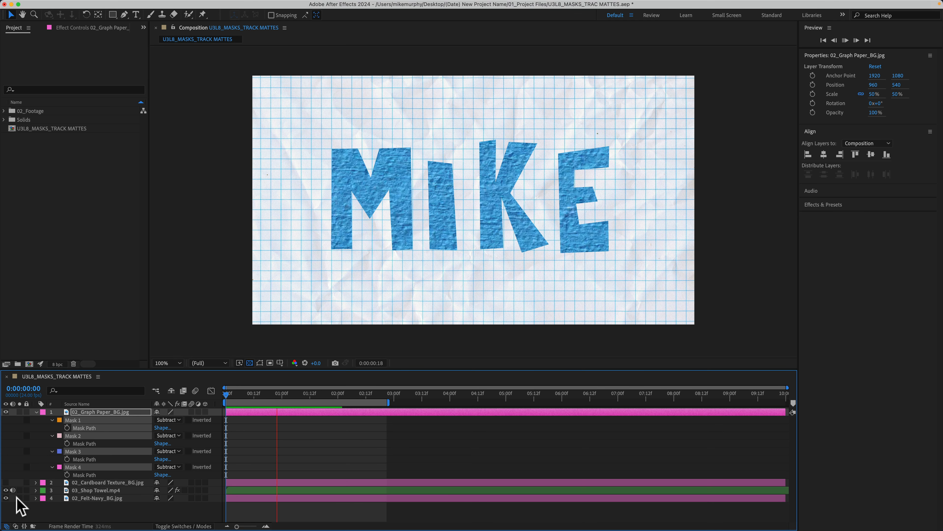
pyautogui.click(6, 482)
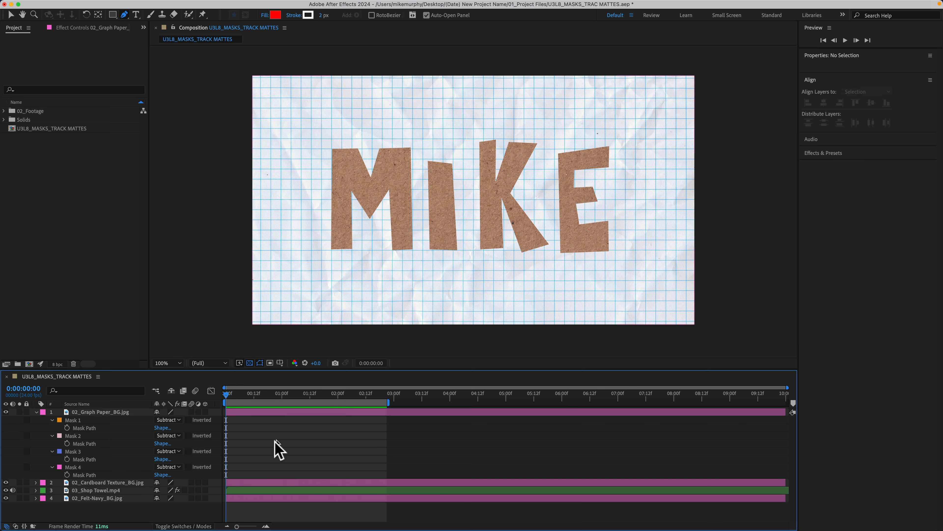
pyautogui.click(77, 422)
pyautogui.press('g')
# Try inverting Mask 1 while it stays in Subtract mode, then turn the inversion off.
pyautogui.click(168, 420)
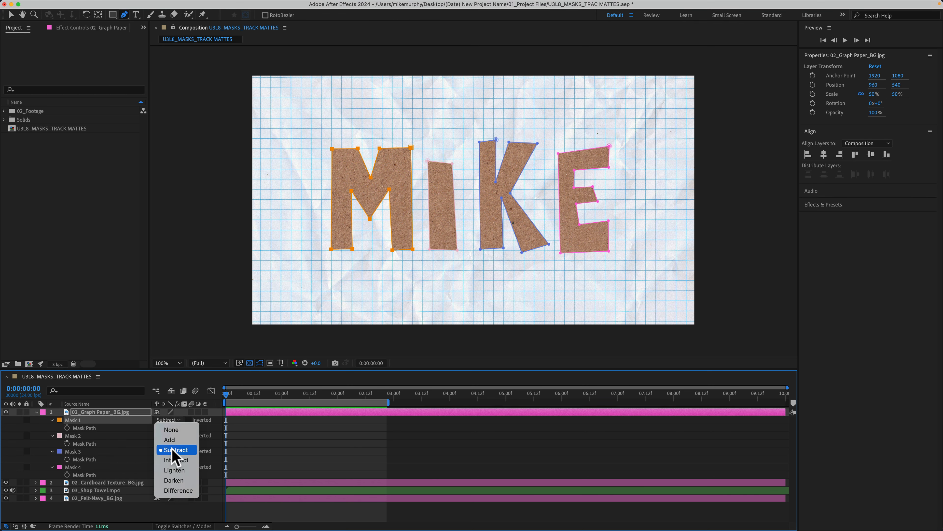
pyautogui.click(172, 450)
pyautogui.click(188, 420)
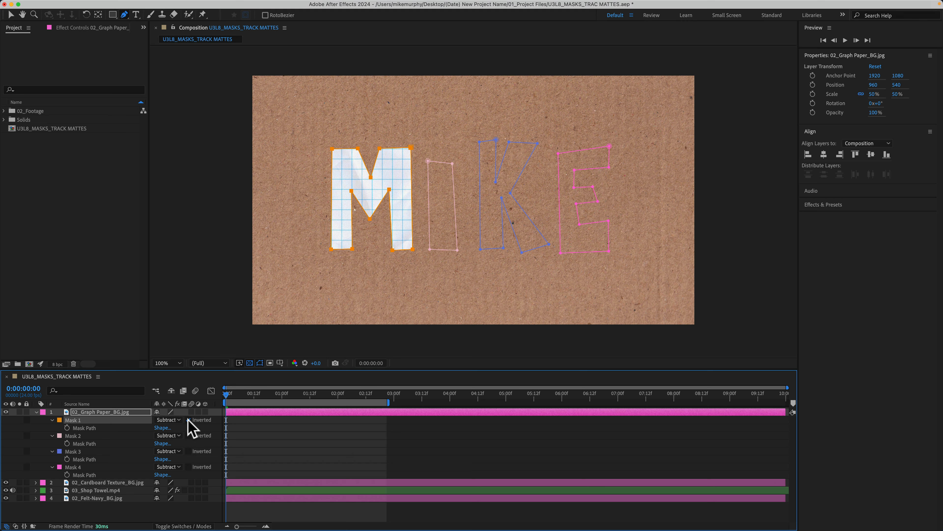
pyautogui.click(188, 419)
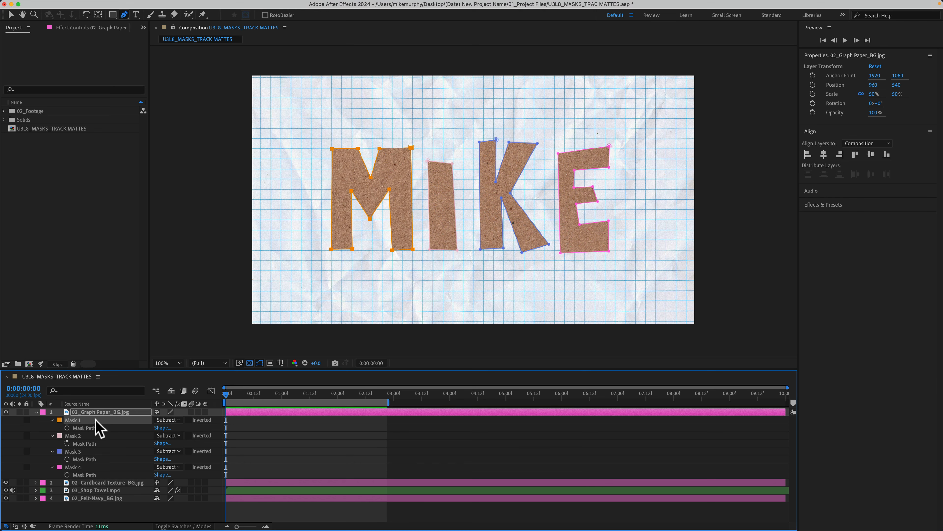
# Select Masks 1–4 together and test inverting them all at once, then undo the inversion.
pyautogui.click(88, 443)
pyautogui.click(88, 451)
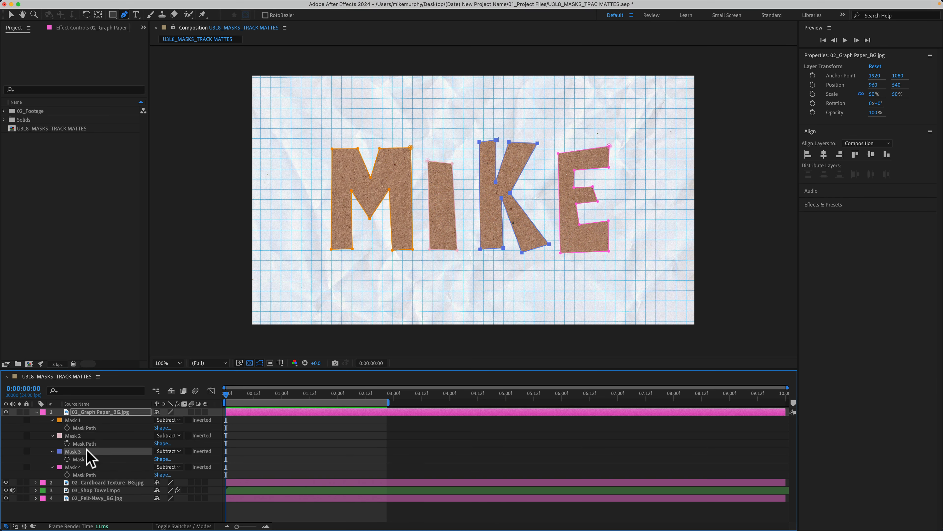
pyautogui.keyDown('shift'); pyautogui.click(79, 436); pyautogui.keyUp('shift')
pyautogui.keyDown('shift'); pyautogui.click(80, 420); pyautogui.keyUp('shift')
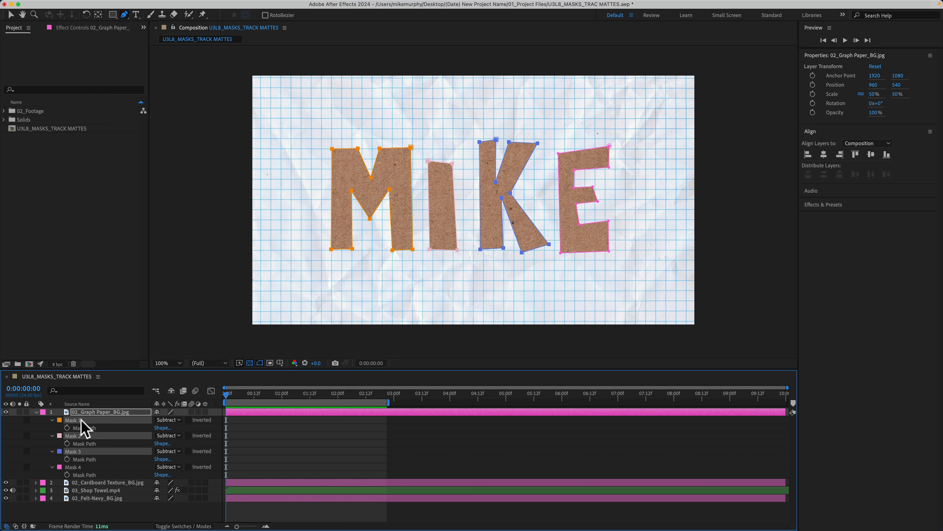
pyautogui.keyDown('shift'); pyautogui.click(92, 465); pyautogui.keyUp('shift')
pyautogui.click(188, 467)
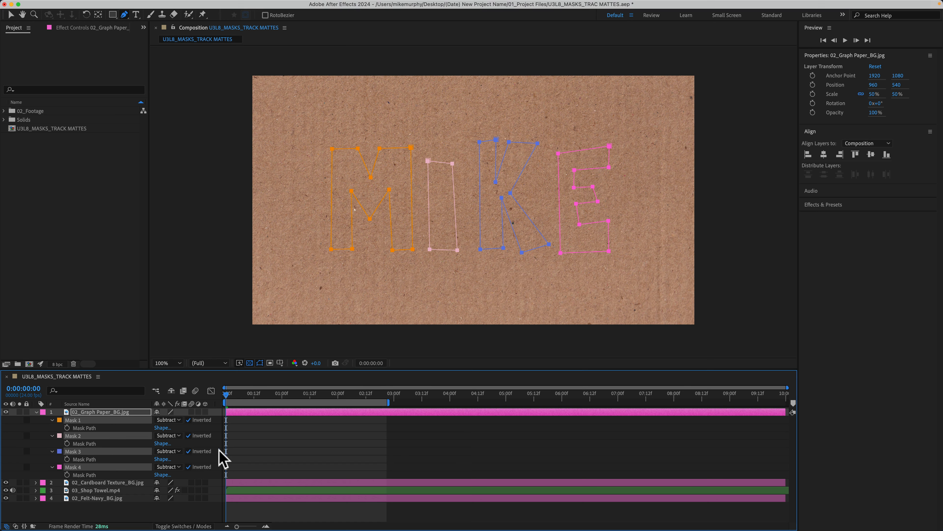
pyautogui.click(189, 436)
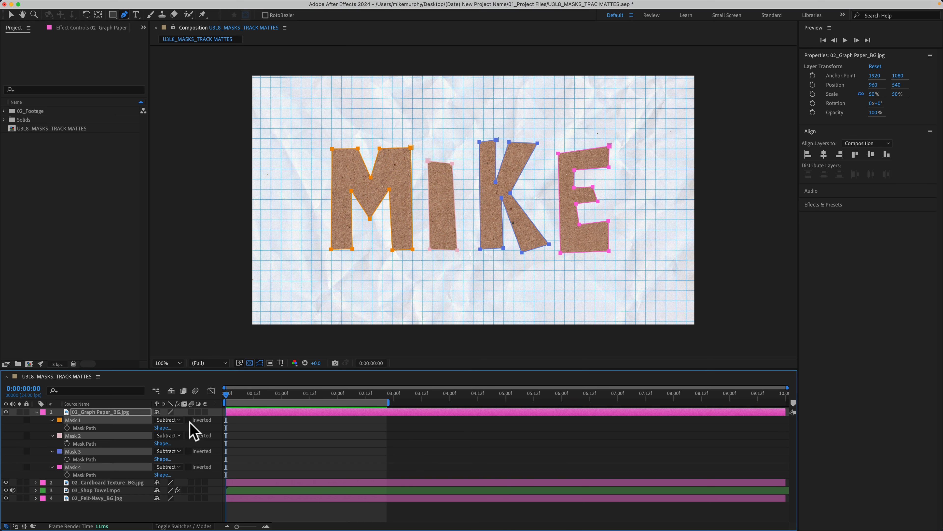
# Test inverting Masks 1, 2 and 3 one by one, restoring each to non-inverted.
pyautogui.click(274, 447)
pyautogui.click(189, 419)
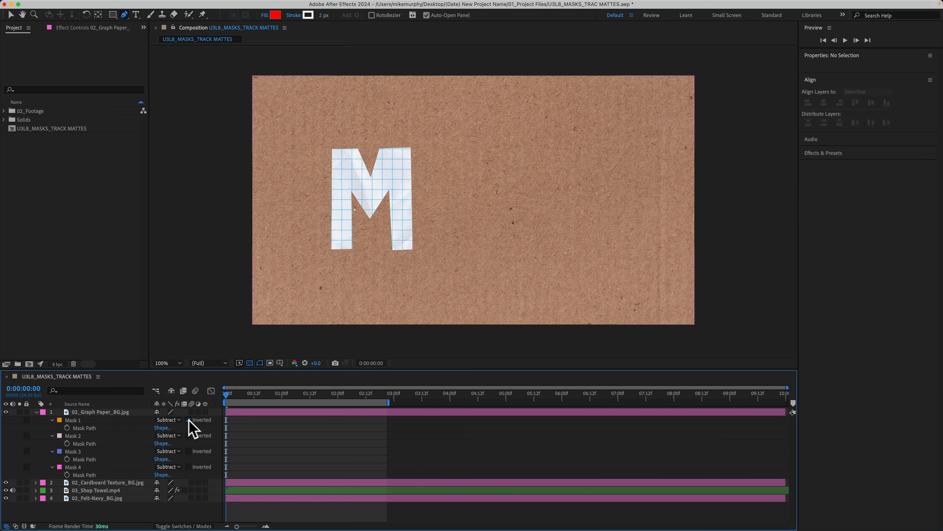
pyautogui.click(188, 420)
pyautogui.click(188, 435)
pyautogui.click(188, 435)
pyautogui.click(189, 451)
pyautogui.click(188, 451)
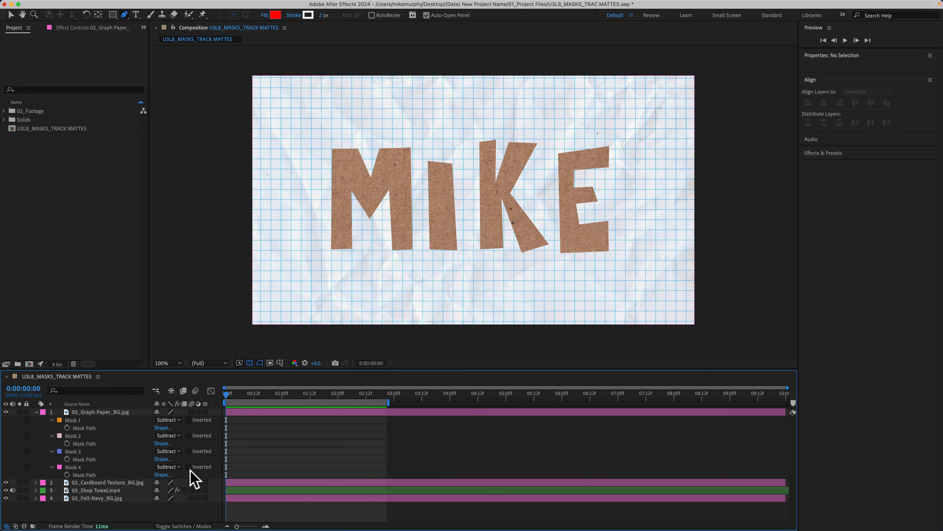
# Select all four masks on the graph paper layer and set their mode to Add.
pyautogui.click(81, 468)
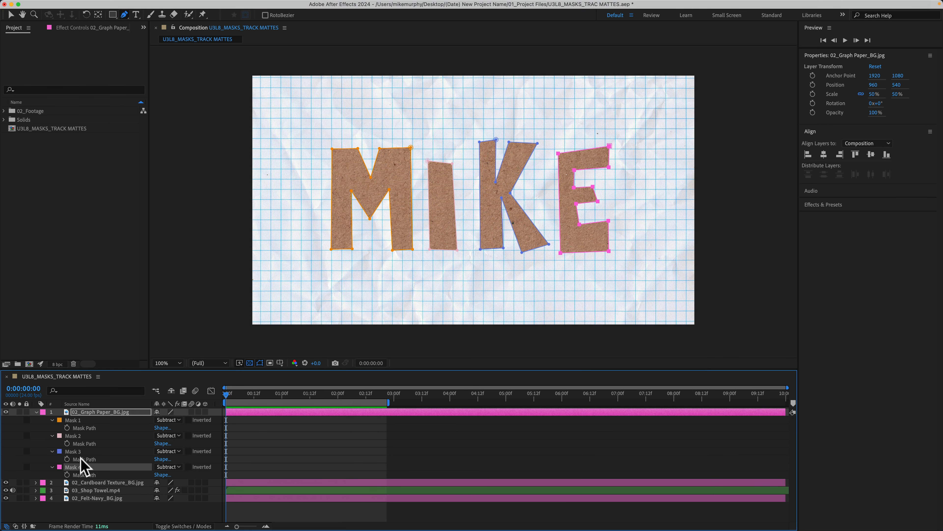
pyautogui.keyDown('shift'); pyautogui.click(82, 421); pyautogui.keyUp('shift')
pyautogui.click(169, 420)
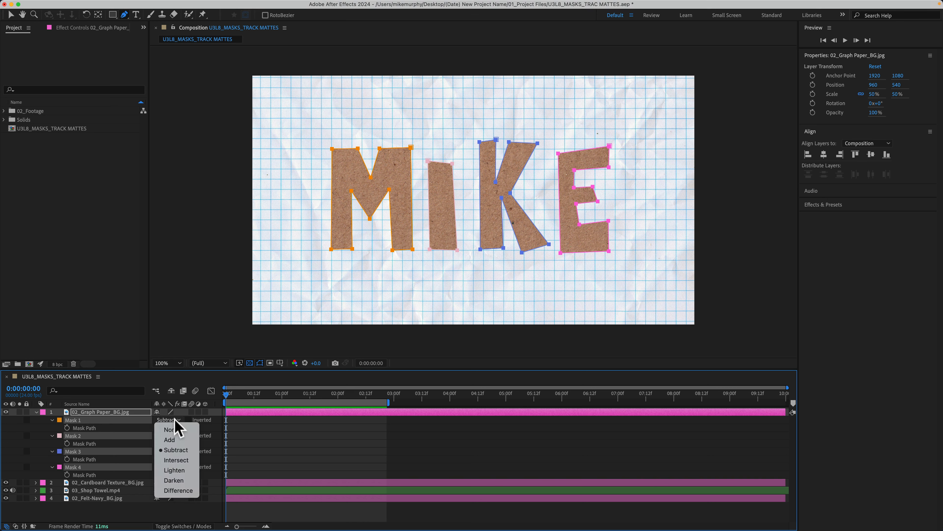
pyautogui.click(181, 451)
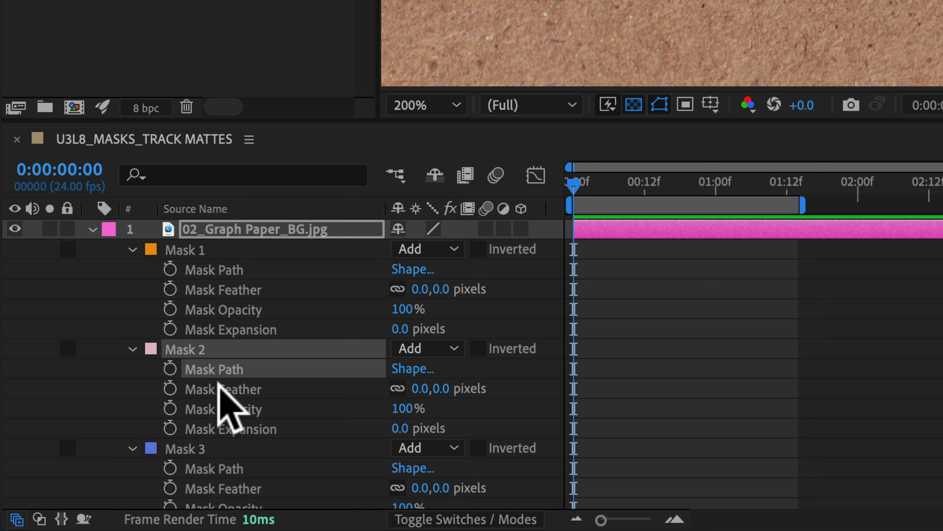
# Preview playback, then add Mask 2 Mask Path keyframes at 0:00 and 1:00.
pyautogui.click(210, 372)
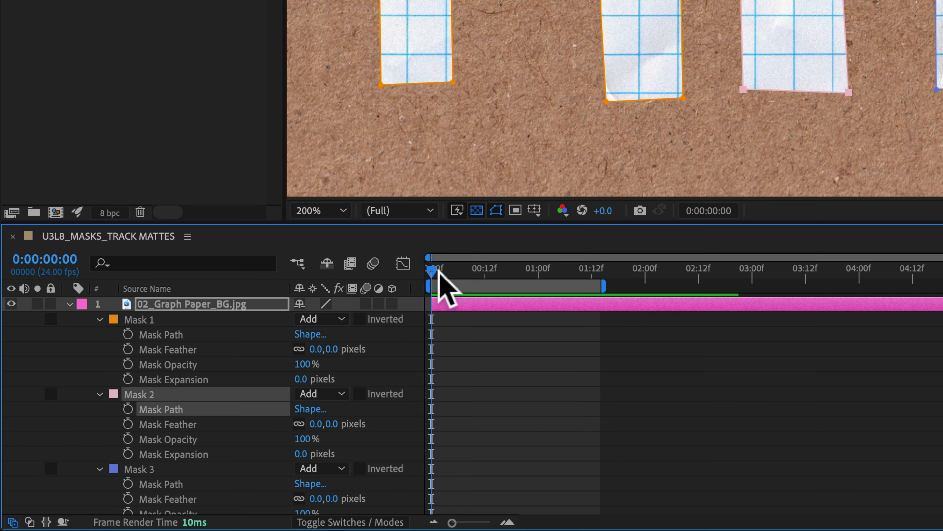
pyautogui.press('space')
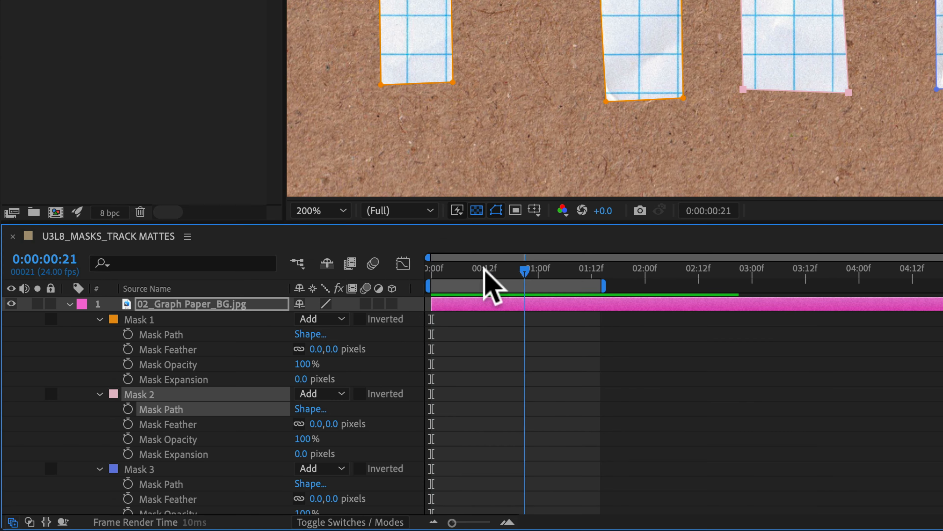
pyautogui.press('space')
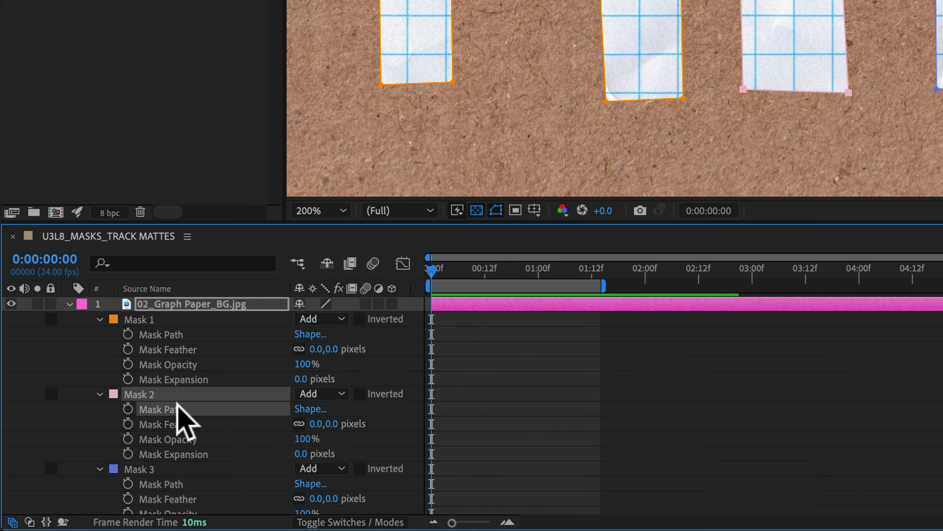
pyautogui.click(128, 409)
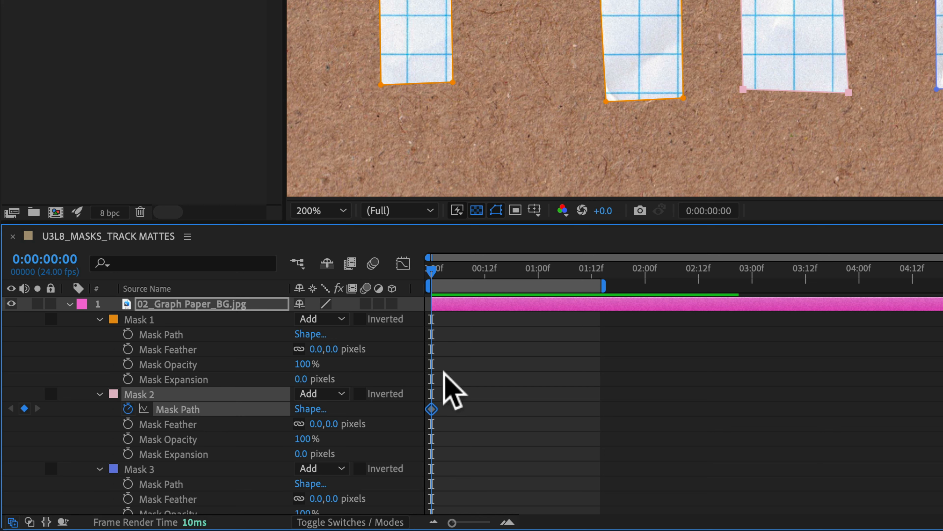
pyautogui.moveTo(433, 270); pyautogui.dragTo(539, 271)
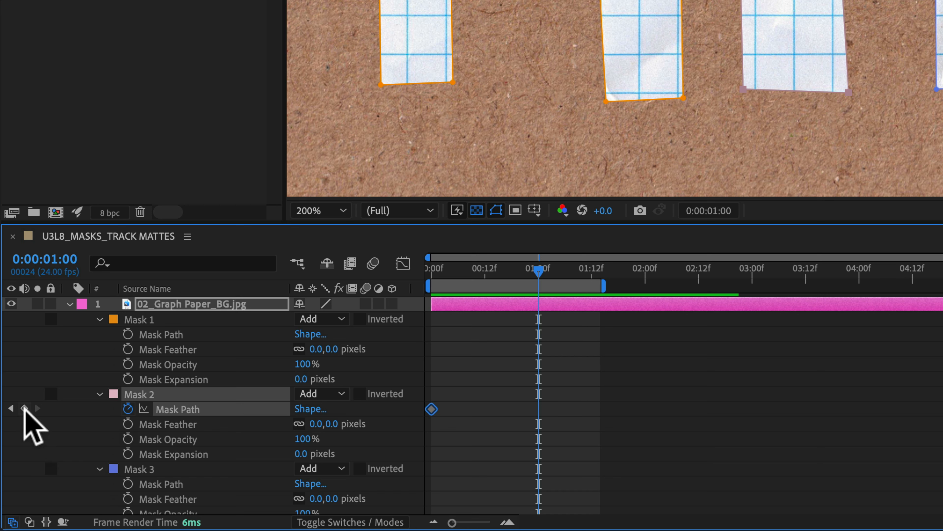
pyautogui.click(24, 408)
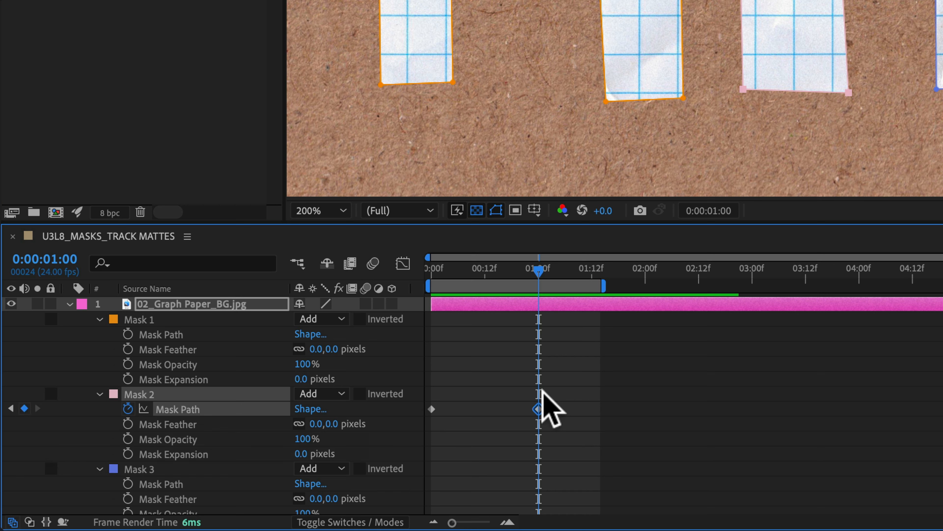
pyautogui.press('space')
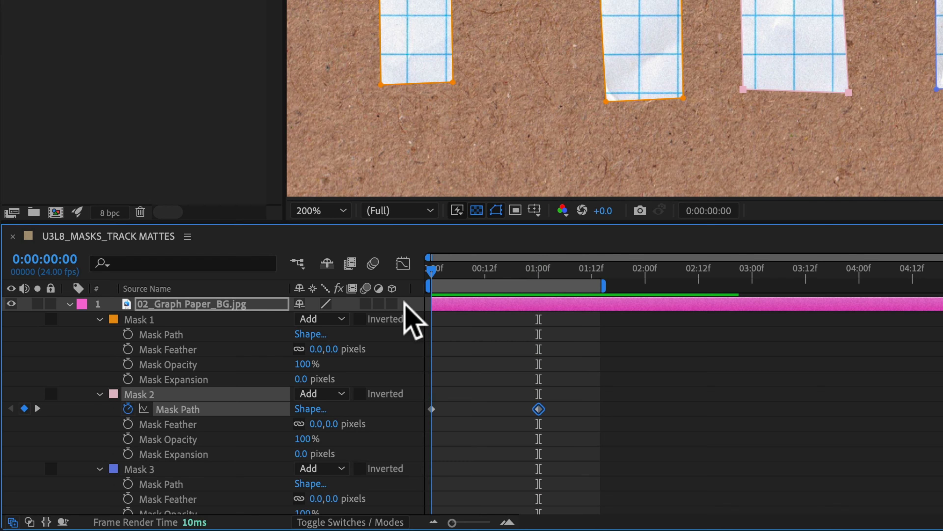
pyautogui.moveTo(482, 308)
pyautogui.mouseDown()
pyautogui.moveTo(463, 316)
pyautogui.moveTo(484, 313)
pyautogui.moveTo(486, 299)
pyautogui.mouseUp()
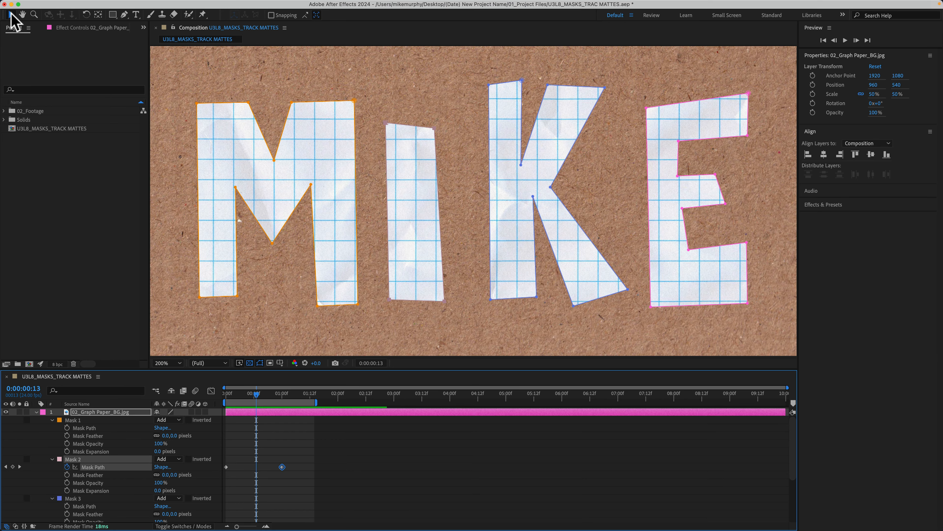
# Drag the I mask's top vertices down at the later keyframe, then preview from 0:00.
pyautogui.press('v')
pyautogui.press('shift')
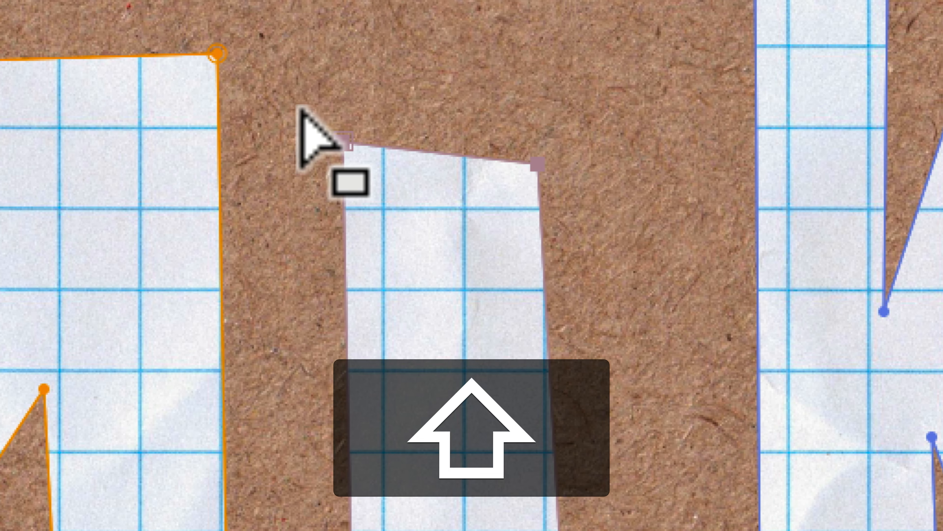
pyautogui.moveTo(307, 109); pyautogui.dragTo(587, 220)
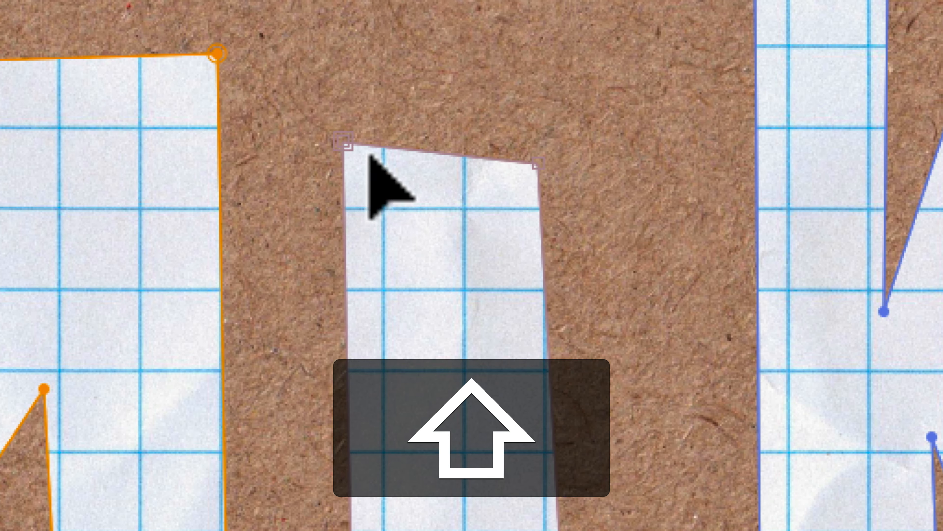
pyautogui.moveTo(341, 144); pyautogui.dragTo(358, 386)
pyautogui.moveTo(542, 164); pyautogui.dragTo(552, 330)
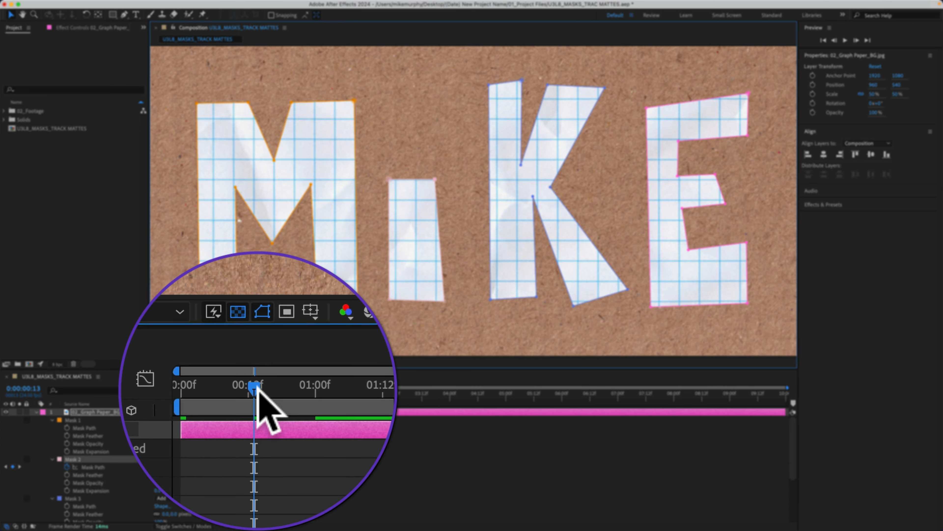
pyautogui.moveTo(256, 390); pyautogui.dragTo(226, 390)
pyautogui.press('space')
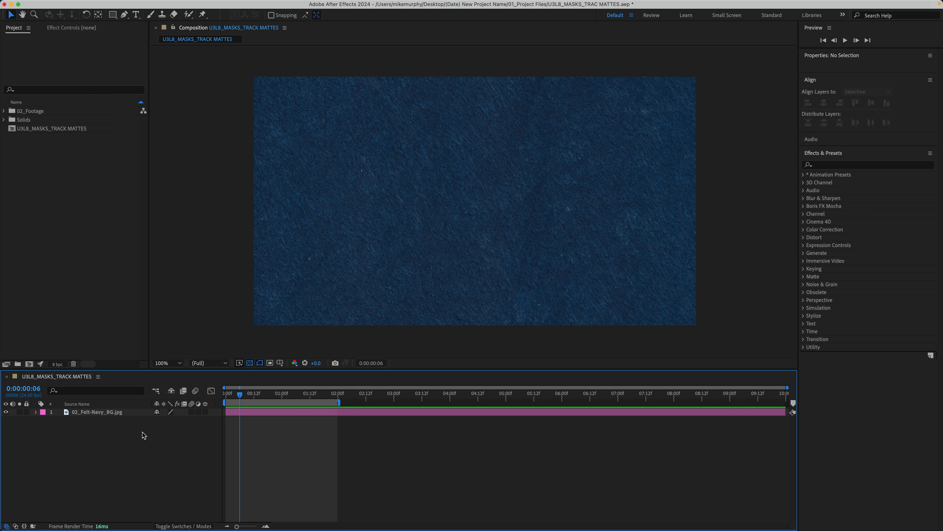
# Create a new text layer in the comp spelling the full name.
pyautogui.click(136, 16)
pyautogui.click(417, 200)
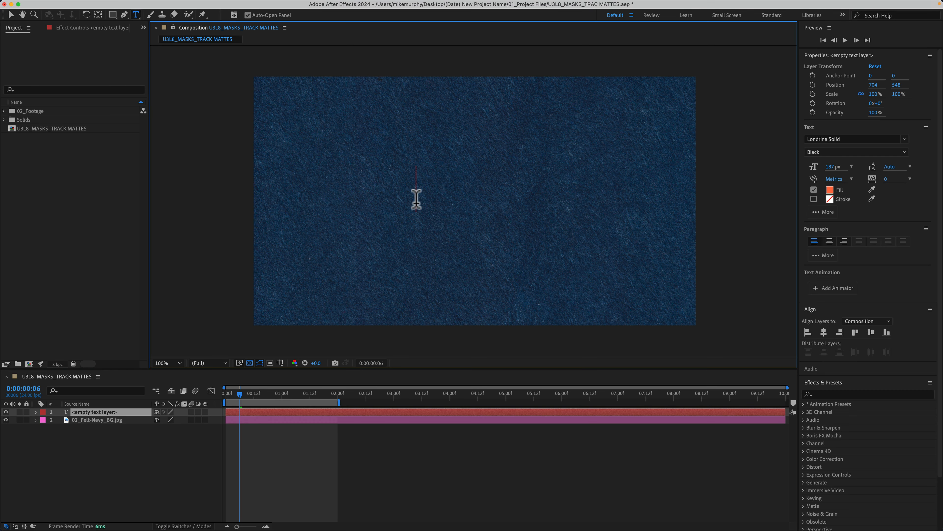
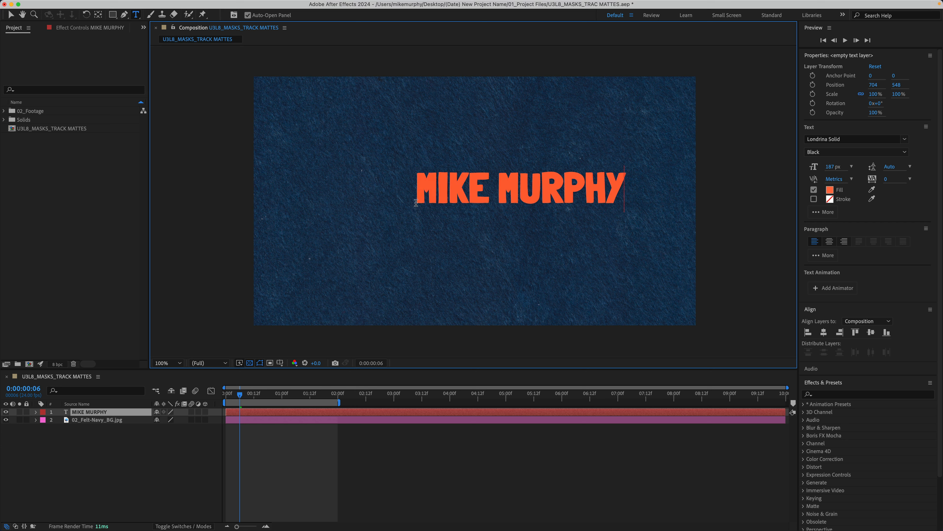
# Centre the text layer horizontally and vertically using the Align panel.
pyautogui.click(817, 316)
pyautogui.click(824, 332)
pyautogui.click(870, 332)
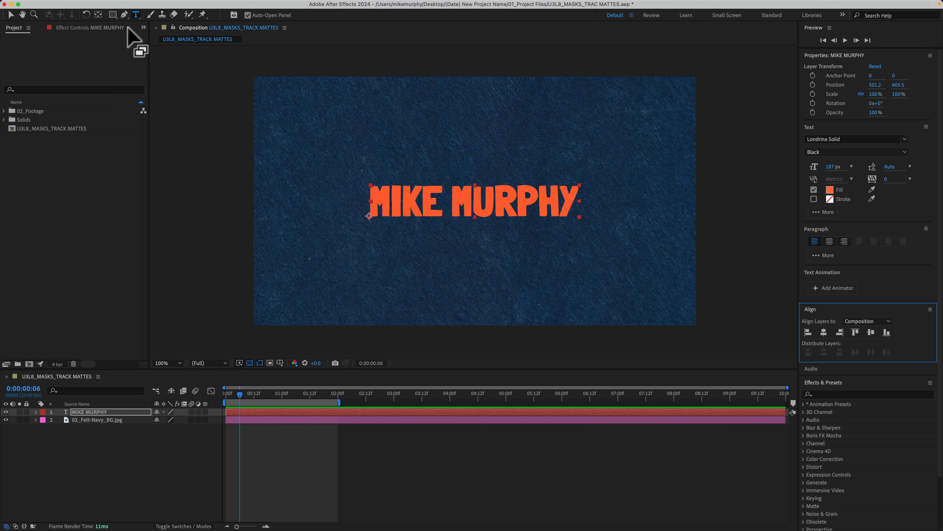
# Draw an open wavy Pen mask from the bottom-left corner, alternating below and above the text, ending past the right edge.
pyautogui.click(125, 14)
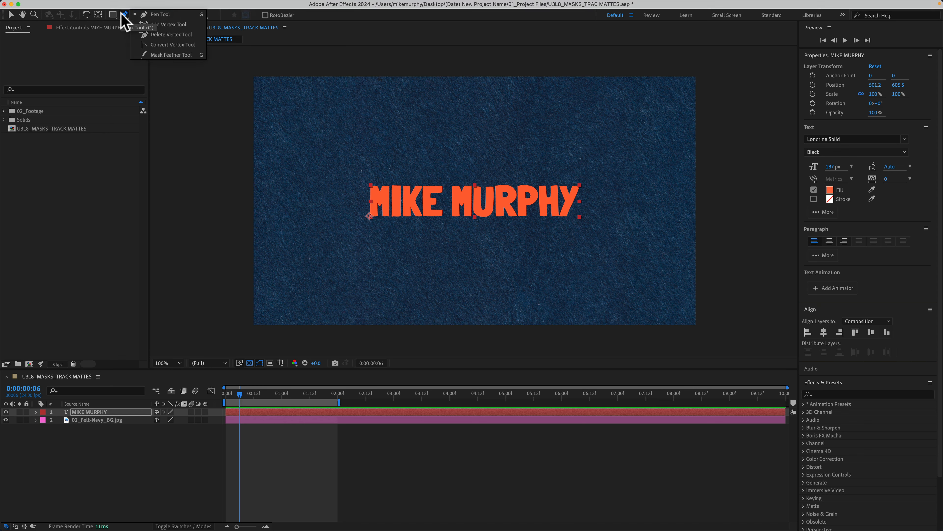
pyautogui.click(159, 18)
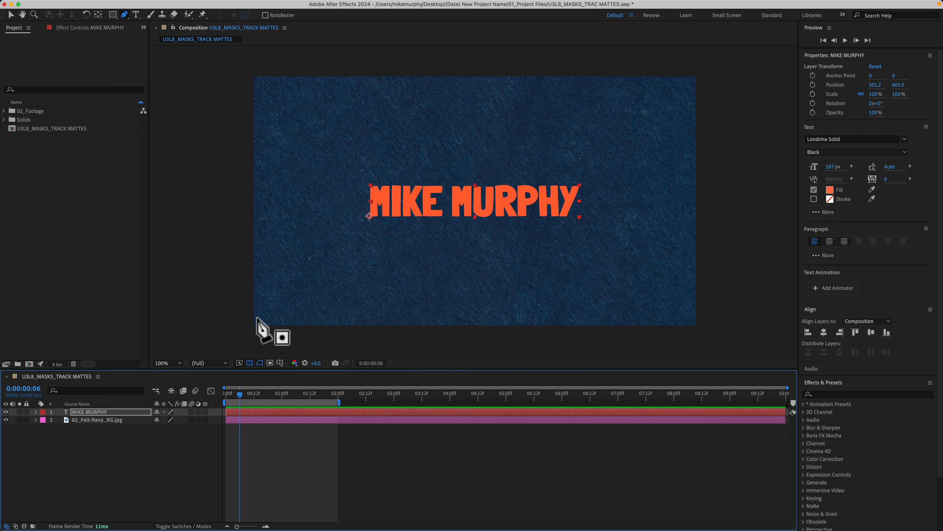
pyautogui.click(256, 324)
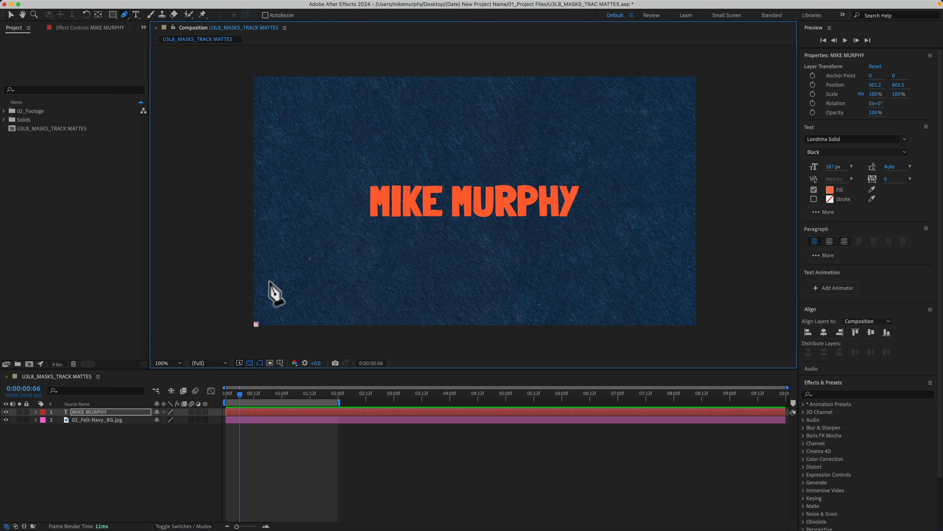
pyautogui.click(308, 210)
pyautogui.moveTo(309, 210); pyautogui.dragTo(358, 208)
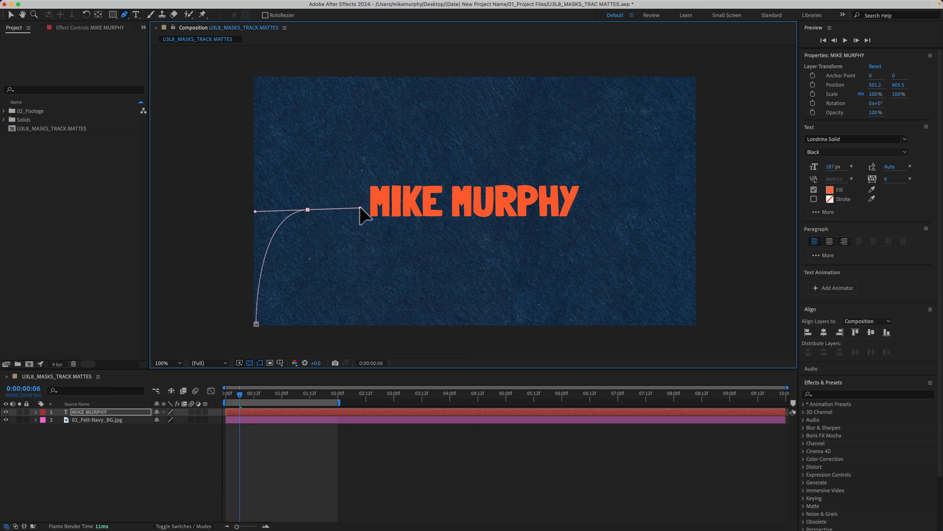
pyautogui.moveTo(447, 258); pyautogui.dragTo(506, 256)
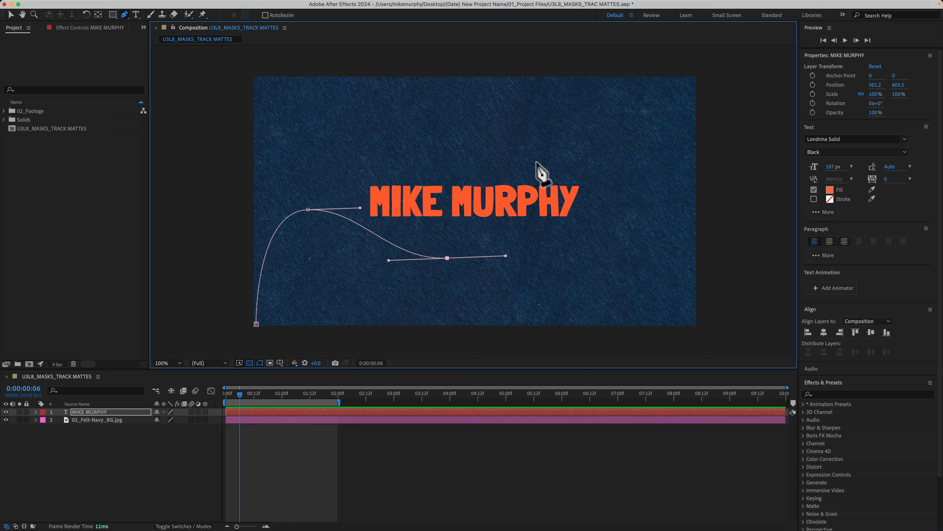
pyautogui.moveTo(537, 161); pyautogui.dragTo(592, 160)
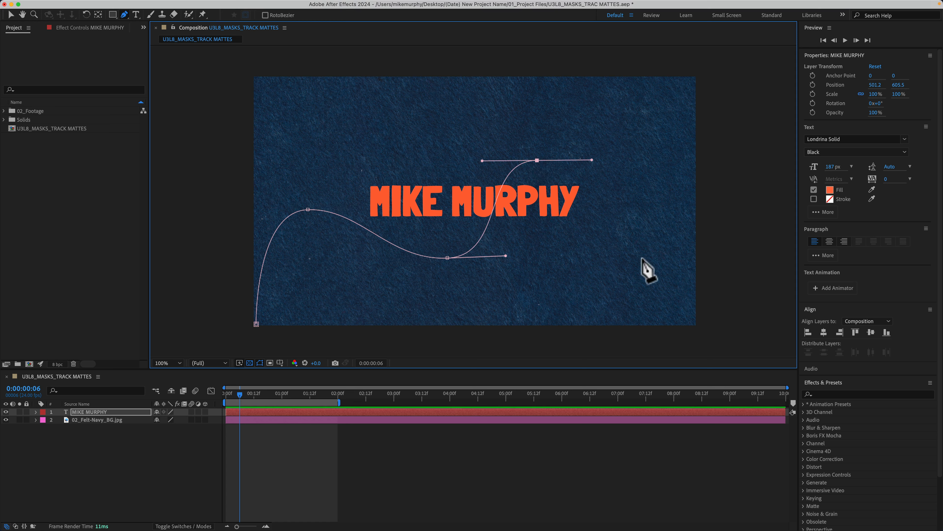
pyautogui.moveTo(646, 257); pyautogui.dragTo(703, 257)
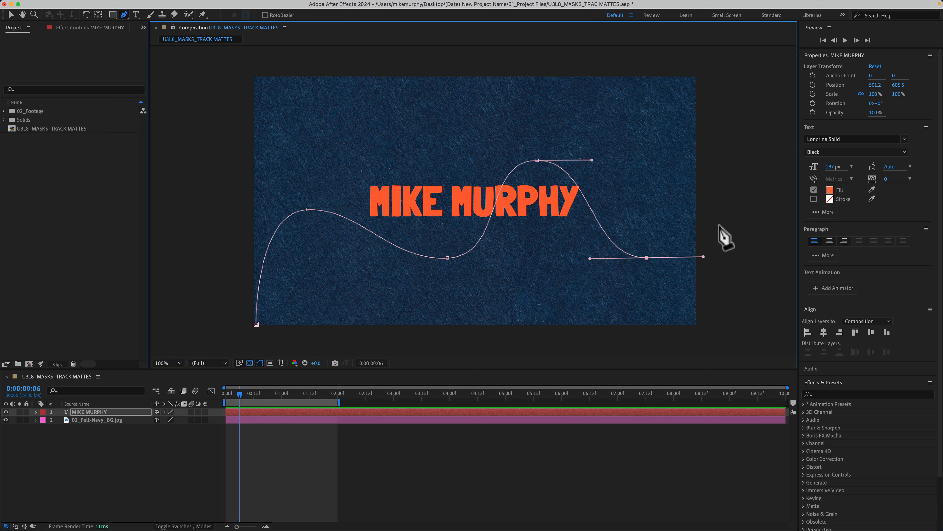
pyautogui.click(745, 187)
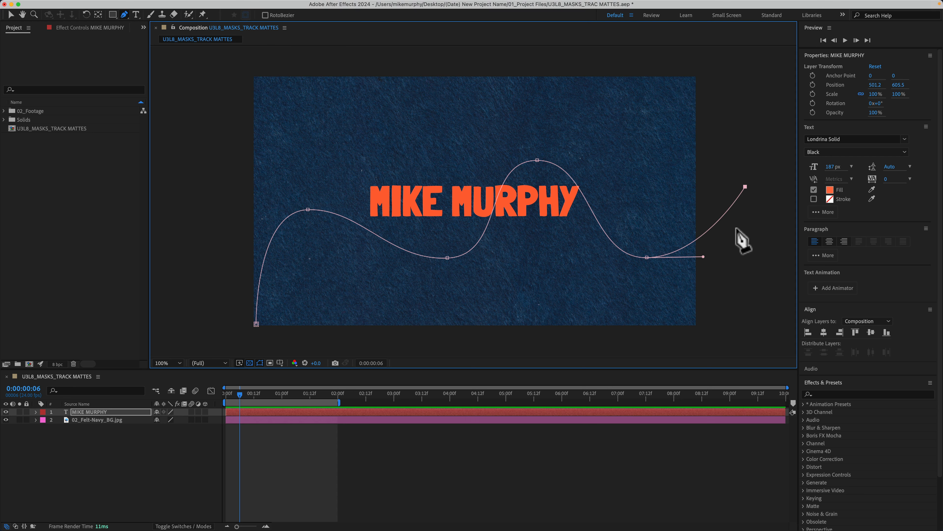
pyautogui.click(138, 517)
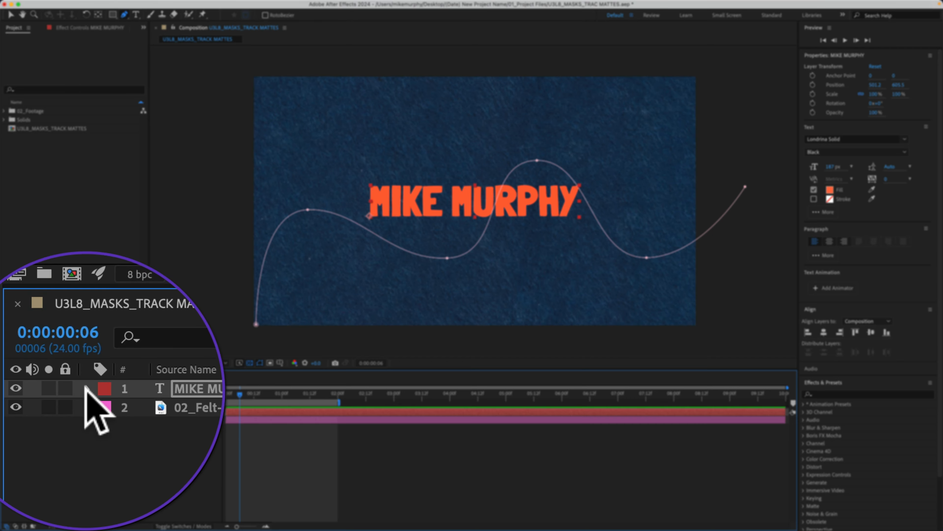
# Set the text layer's Path Options > Path to Mask 1.
pyautogui.click(36, 411)
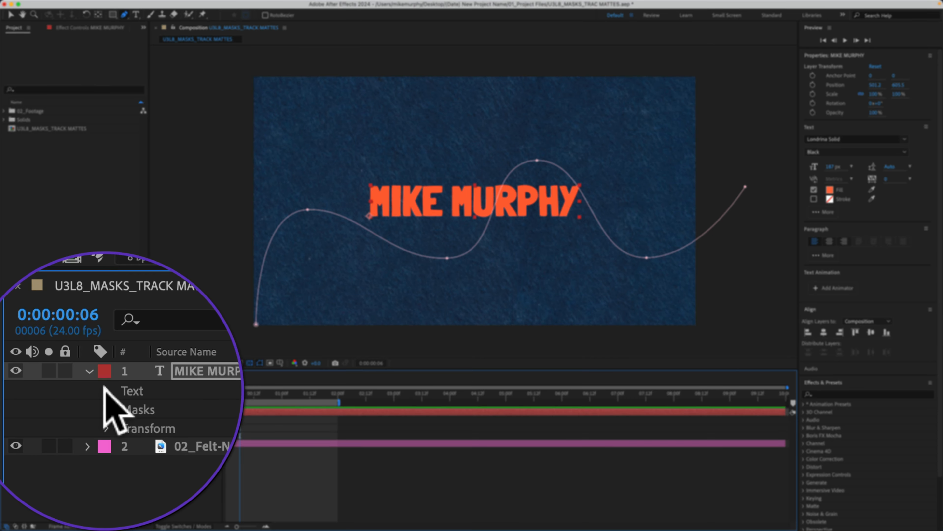
pyautogui.click(105, 391)
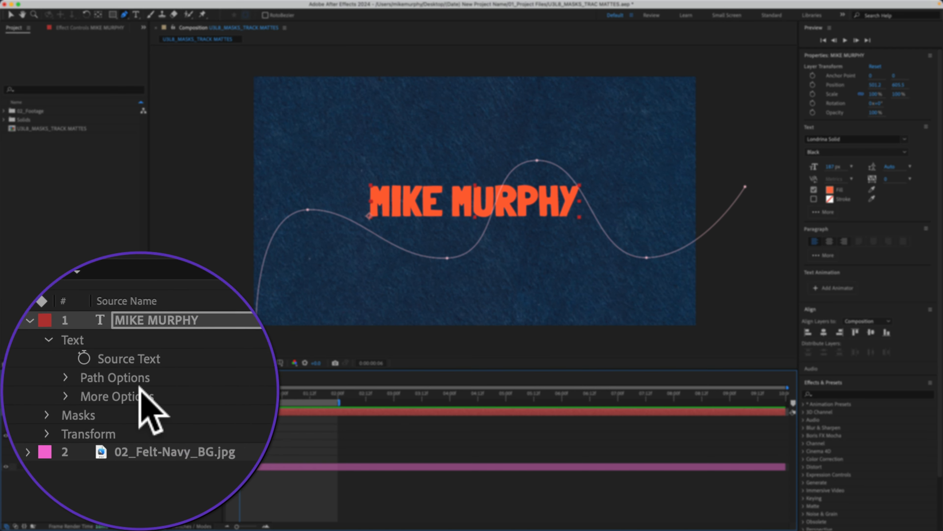
pyautogui.click(124, 385)
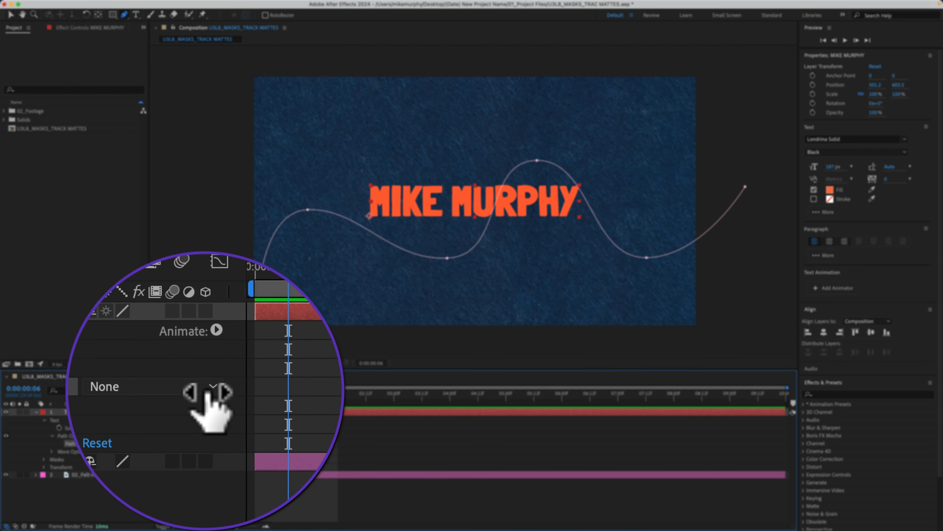
pyautogui.click(209, 390)
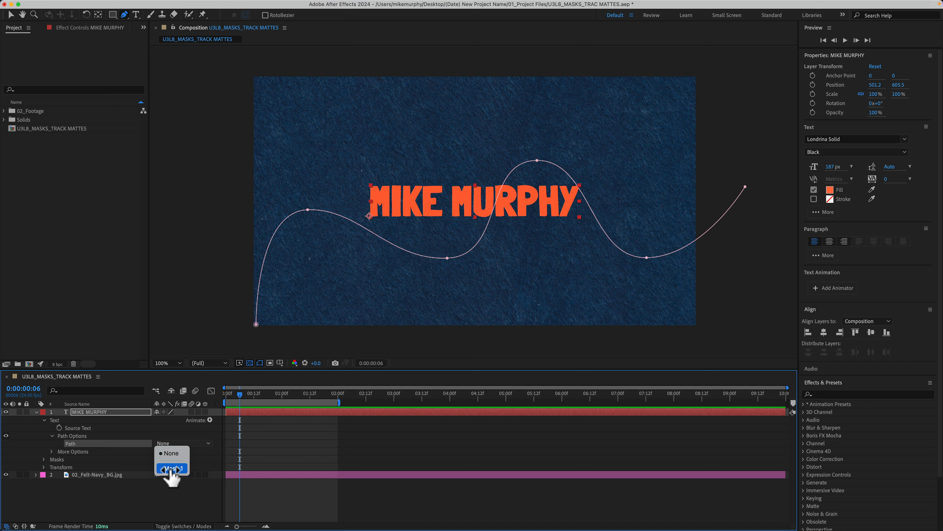
pyautogui.click(171, 469)
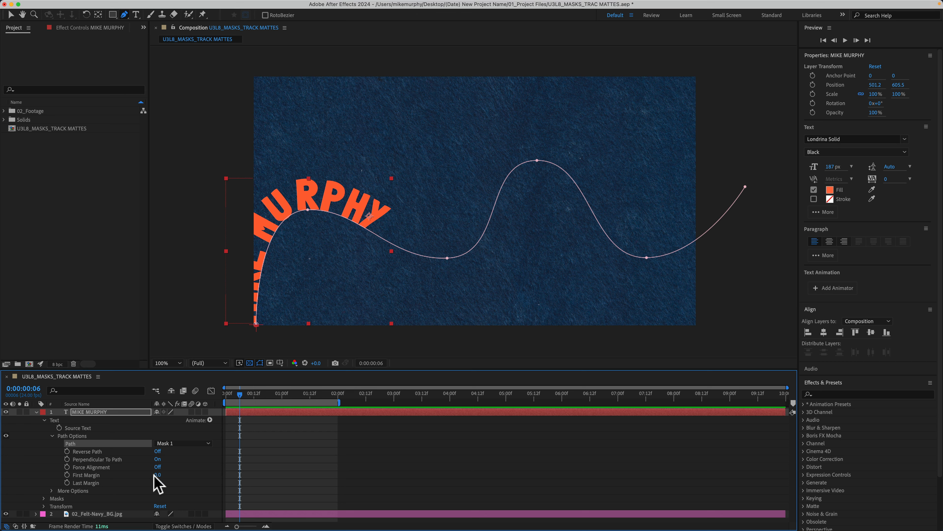
# Scrub First Margin to slide the text onto the wave, and try Reverse Path before turning it off.
pyautogui.moveTo(158, 476); pyautogui.dragTo(167, 446)
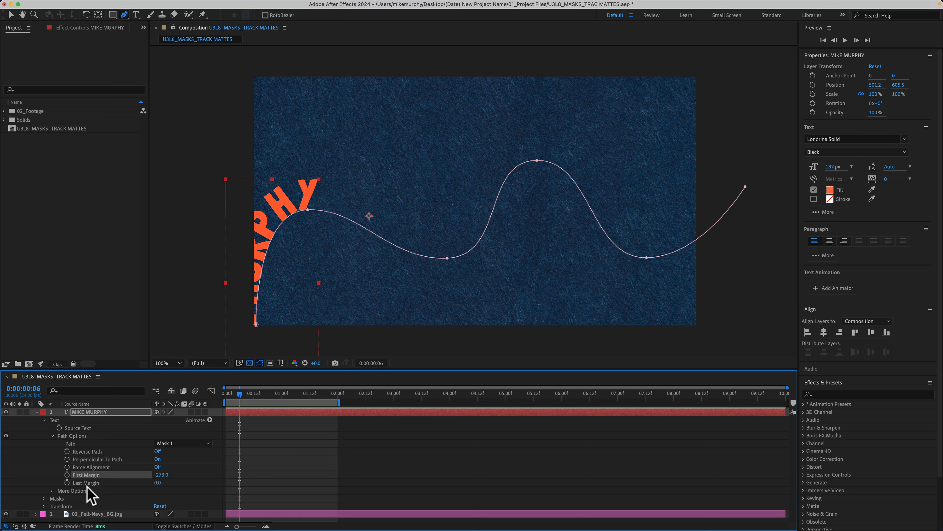
pyautogui.moveTo(129, 472); pyautogui.dragTo(552, 443)
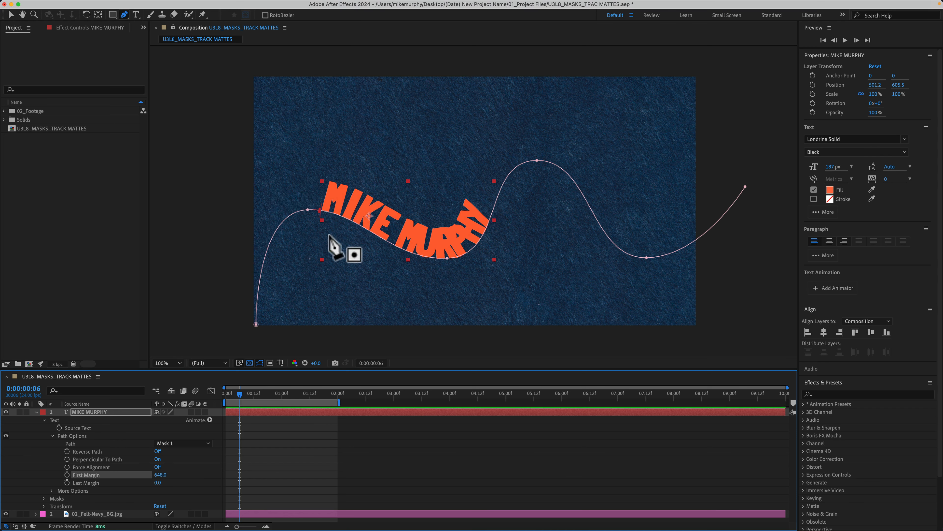
pyautogui.click(157, 452)
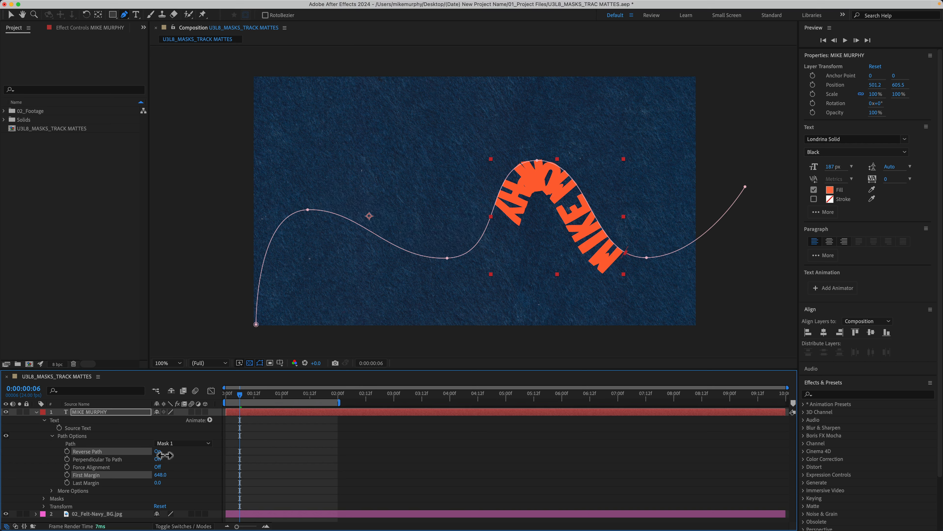
pyautogui.click(158, 451)
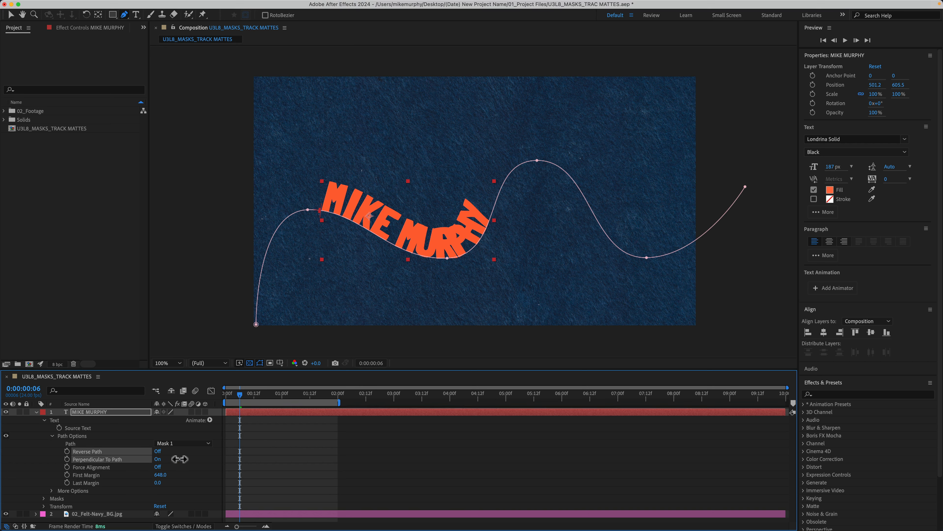
# Keep Perpendicular To Path on, enable Force Alignment, enlarge text to 251 px, and set First Margin to 573.
pyautogui.click(159, 459)
pyautogui.click(157, 459)
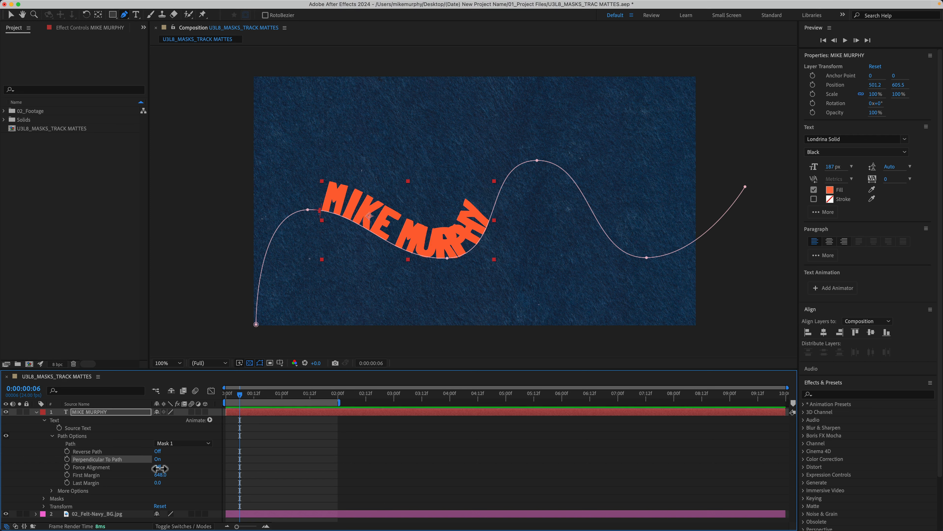
pyautogui.click(158, 466)
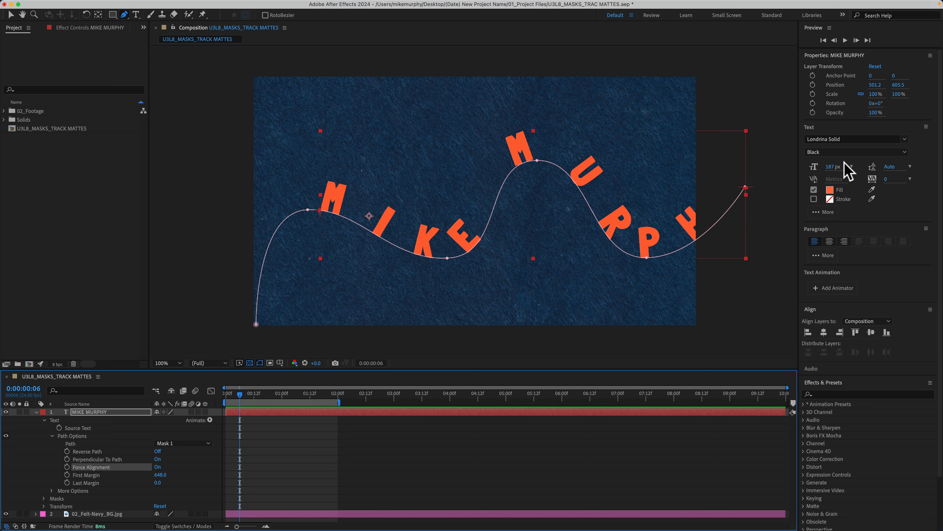
pyautogui.moveTo(830, 166); pyautogui.dragTo(855, 172)
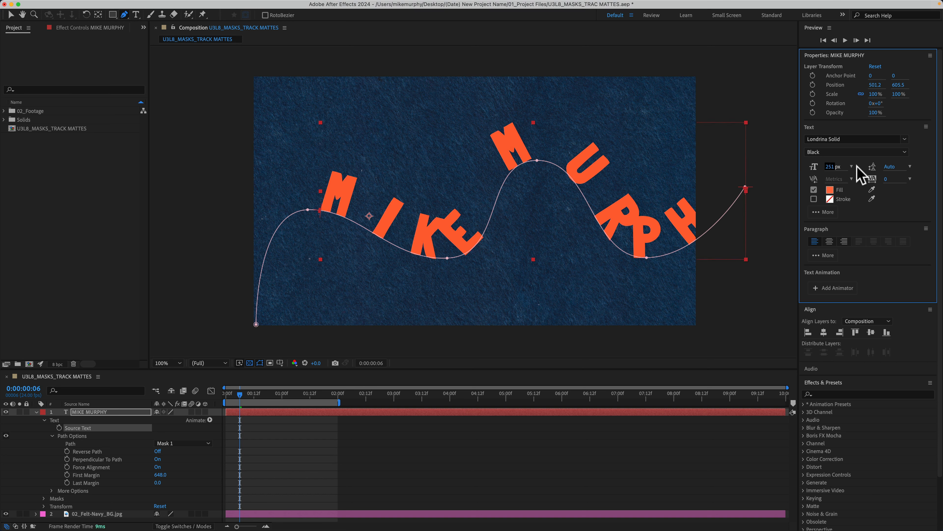
pyautogui.moveTo(162, 475)
pyautogui.mouseDown()
pyautogui.moveTo(60, 476)
pyautogui.moveTo(107, 454)
pyautogui.moveTo(63, 494)
pyautogui.mouseUp()
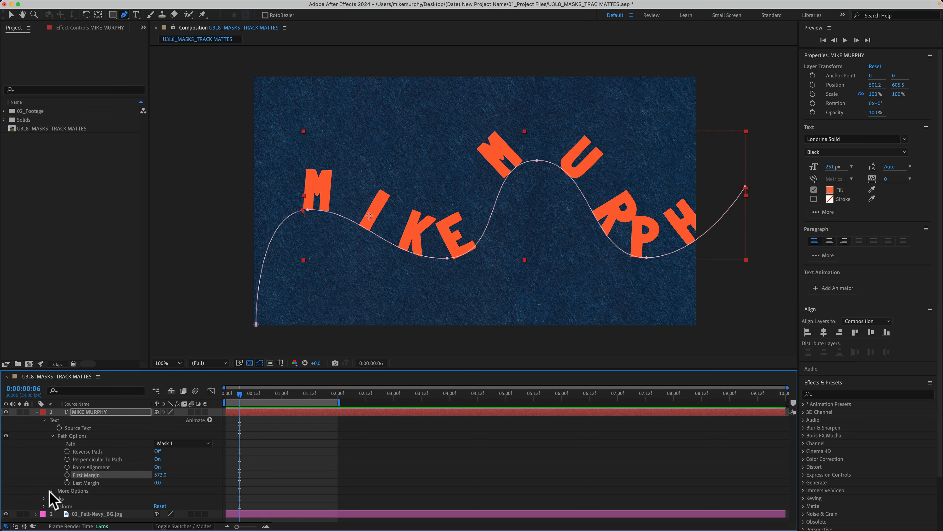
# Set the path text's Anchor Point Grouping to Word and scrub First Margin.
pyautogui.click(52, 491)
pyautogui.scroll(-2, 99, 476)
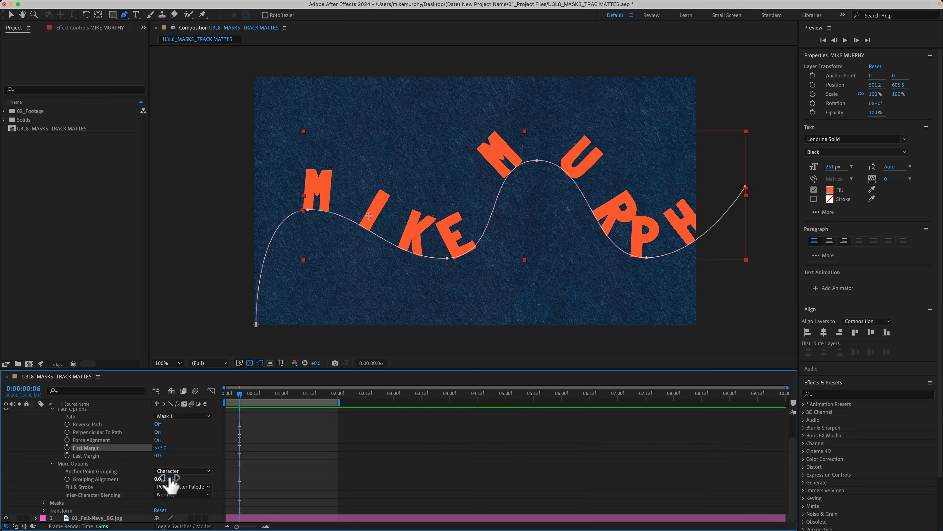
pyautogui.click(191, 472)
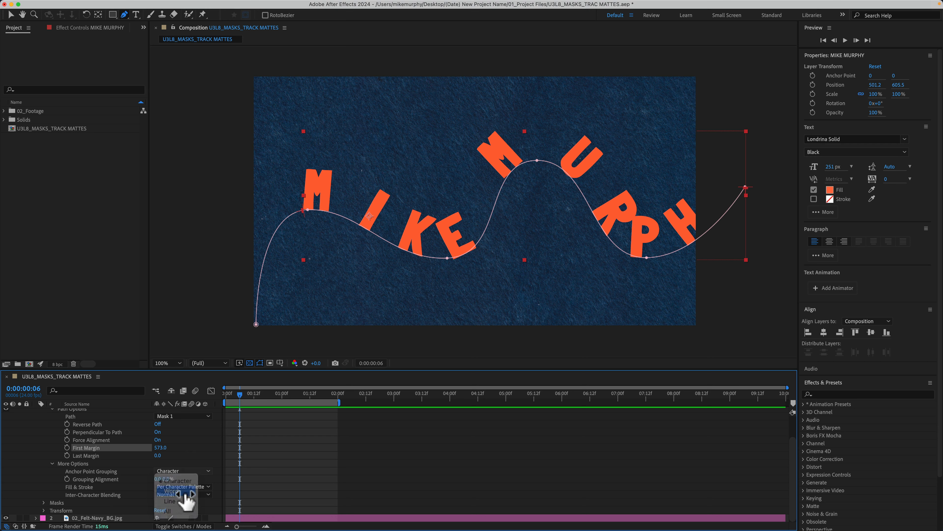
pyautogui.click(183, 491)
pyautogui.moveTo(163, 451); pyautogui.dragTo(200, 458)
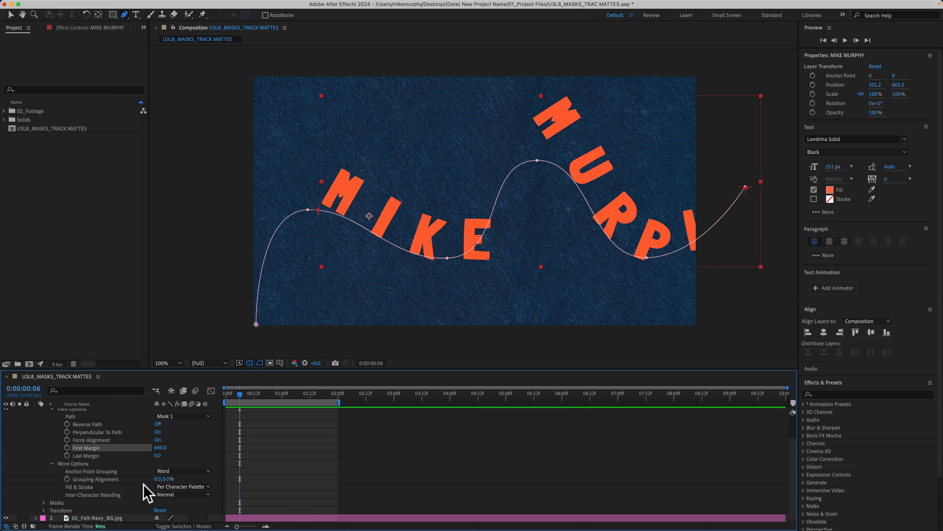
pyautogui.click(52, 464)
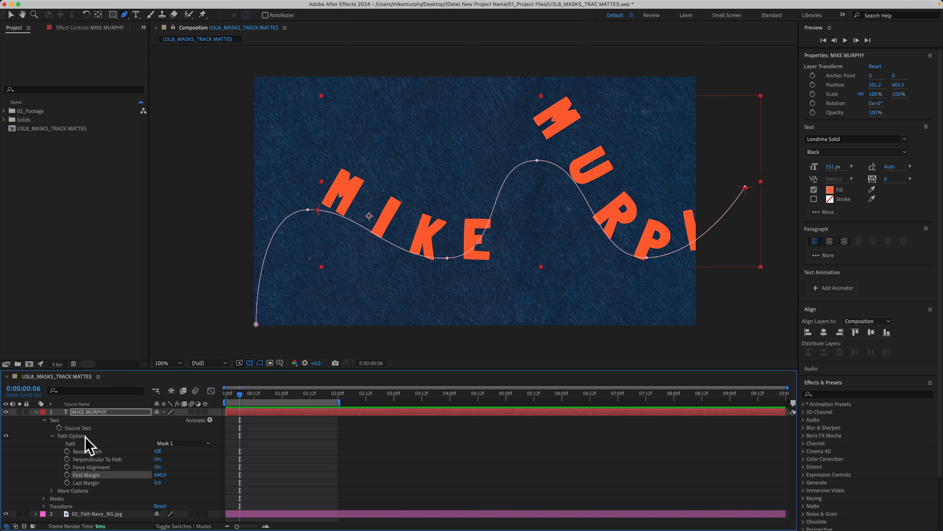
pyautogui.click(101, 412)
pyautogui.press('m')
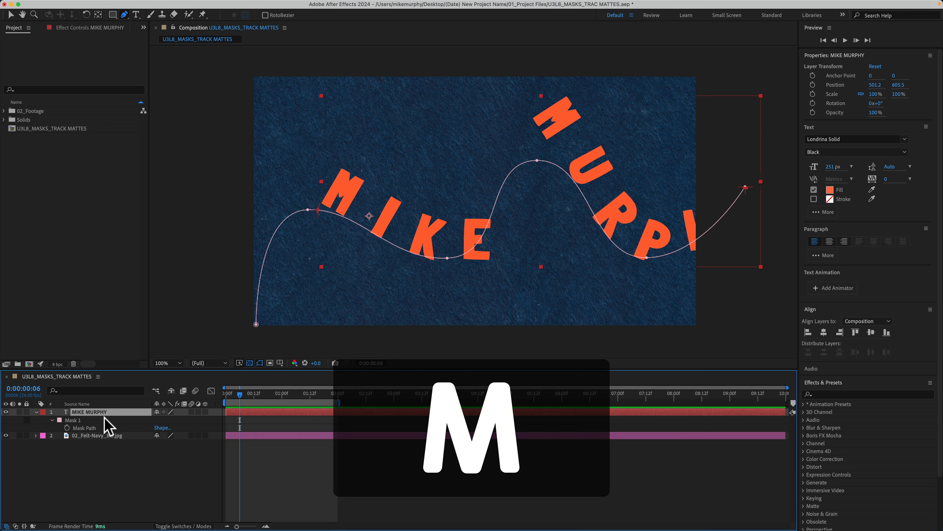
pyautogui.click(73, 420)
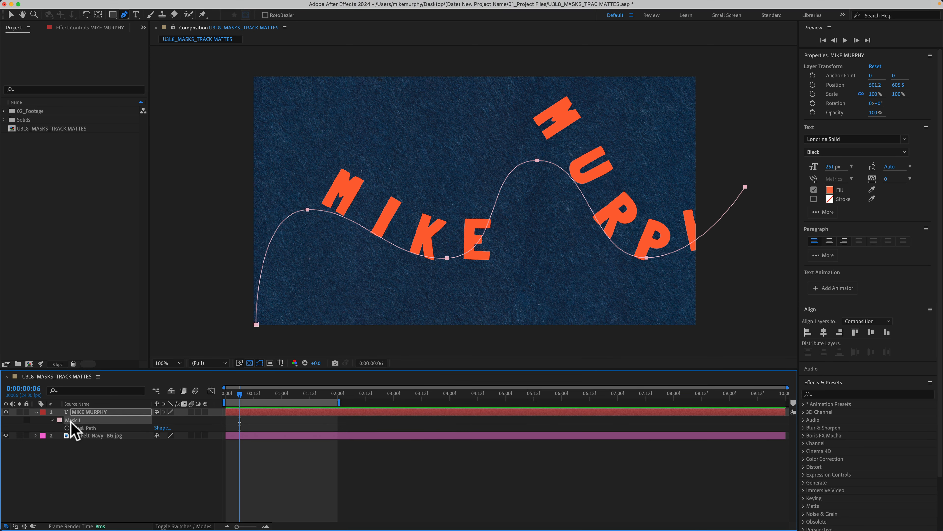
pyautogui.press('BackSpace')
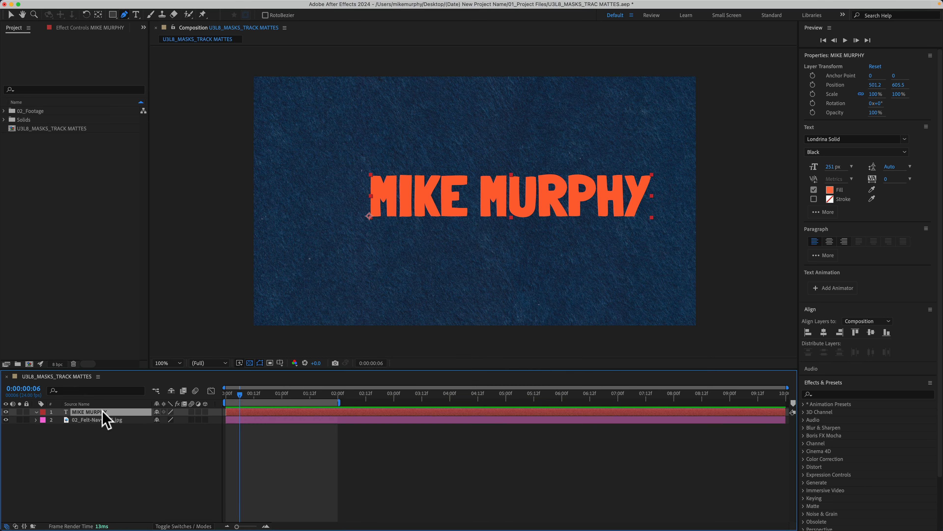
# Centre the text at position 344.2, 628, then select the layer and pick the Ellipse Tool.
pyautogui.click(824, 331)
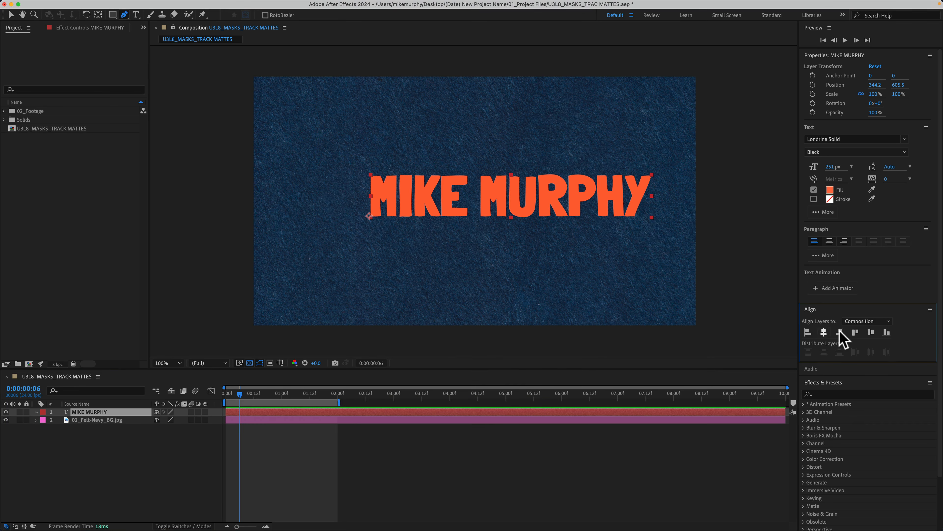
pyautogui.click(870, 331)
pyautogui.press('v')
pyautogui.click(67, 454)
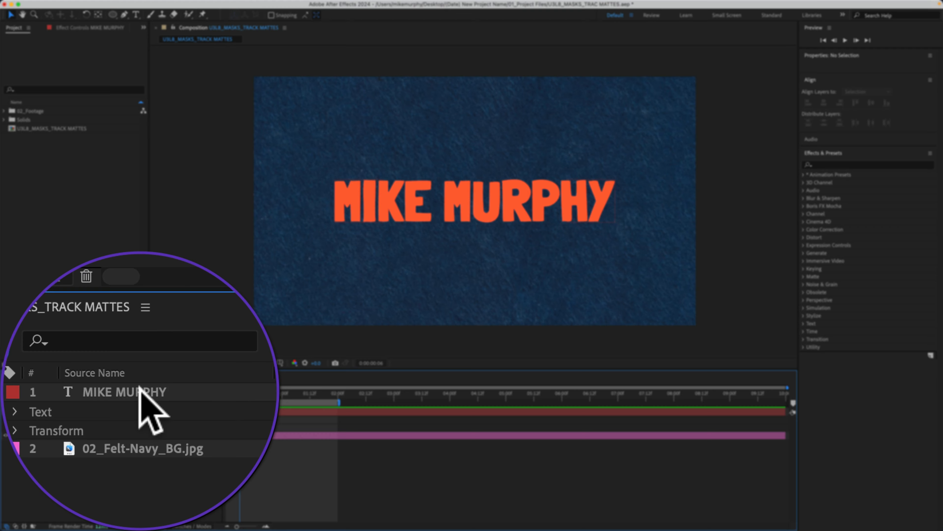
pyautogui.click(97, 411)
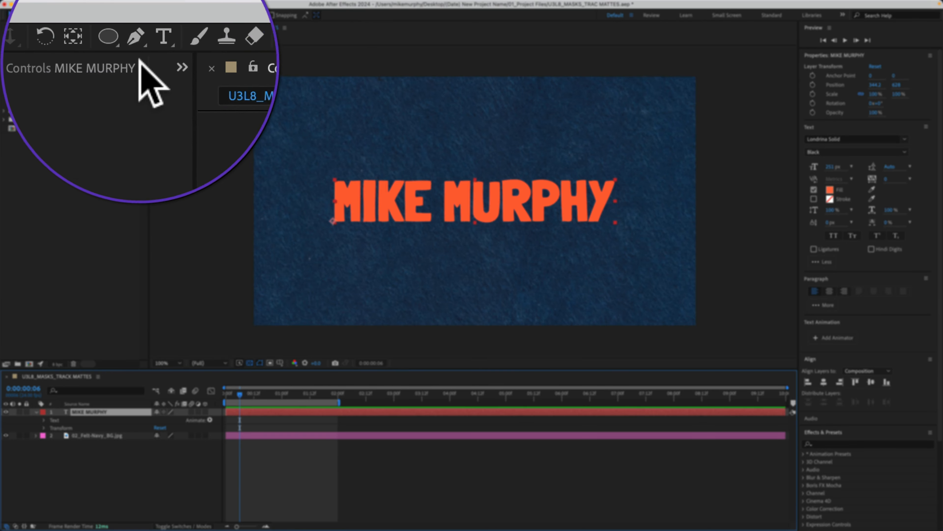
pyautogui.moveTo(140, 37)
pyautogui.mouseDown()
pyautogui.moveTo(139, 30)
pyautogui.moveTo(268, 57)
pyautogui.moveTo(161, 88)
pyautogui.mouseUp()
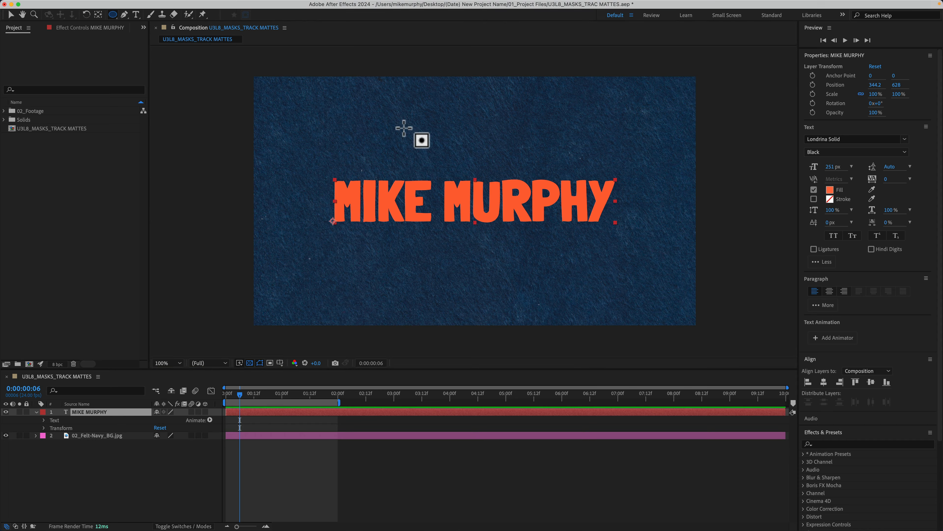
# Draw a perfectly circular ellipse mask positioned over the text.
pyautogui.moveTo(407, 129)
pyautogui.mouseDown()
pyautogui.moveTo(467, 183)
pyautogui.moveTo(480, 220)
pyautogui.moveTo(550, 283)
pyautogui.mouseUp()
pyautogui.press('shift')
pyautogui.press('space')
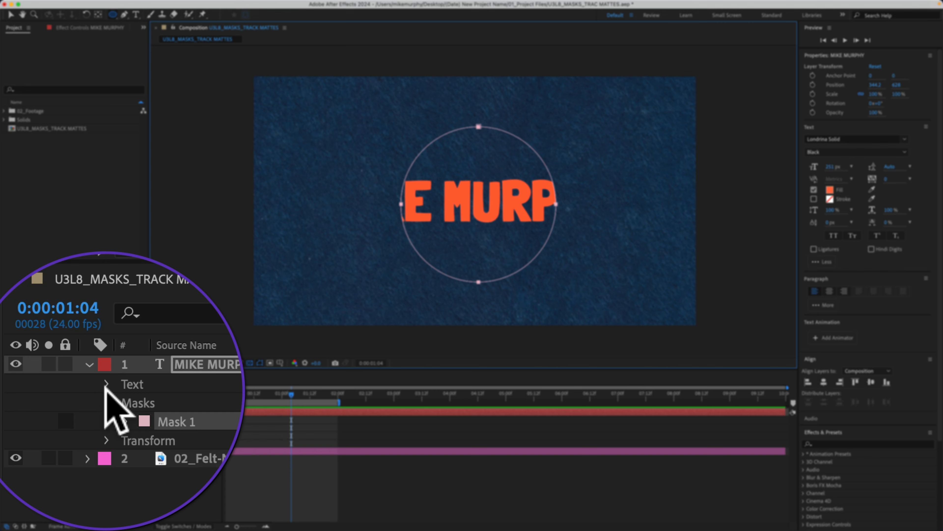
# Set the text's Path Options Path to Mask 1 so the name wraps the circle.
pyautogui.click(106, 392)
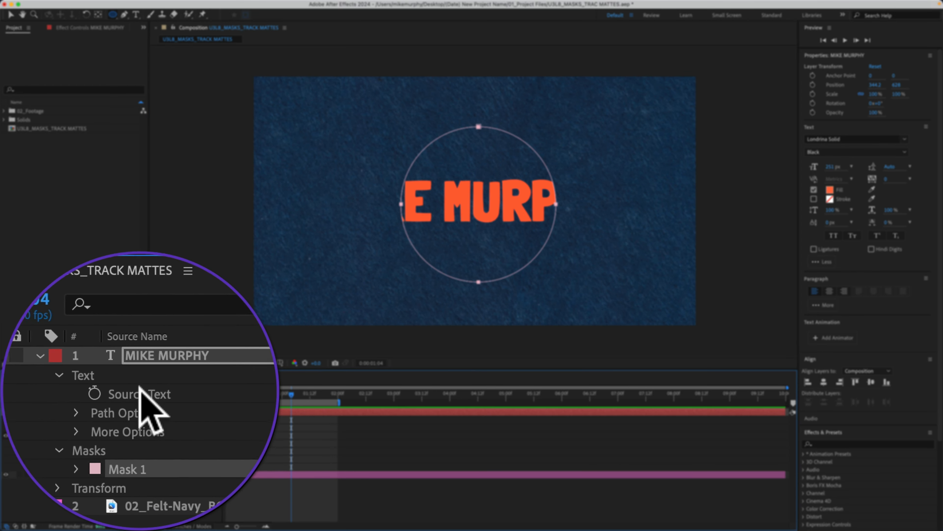
pyautogui.click(127, 393)
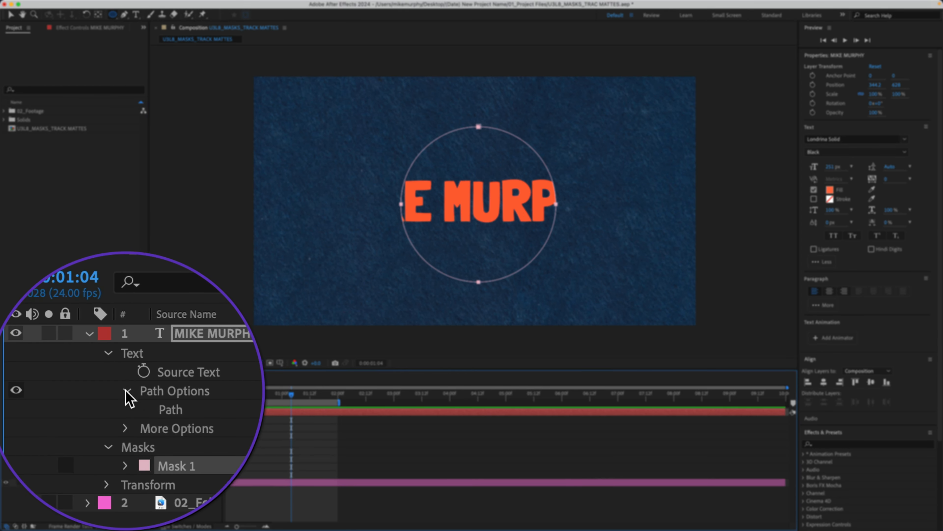
pyautogui.click(190, 394)
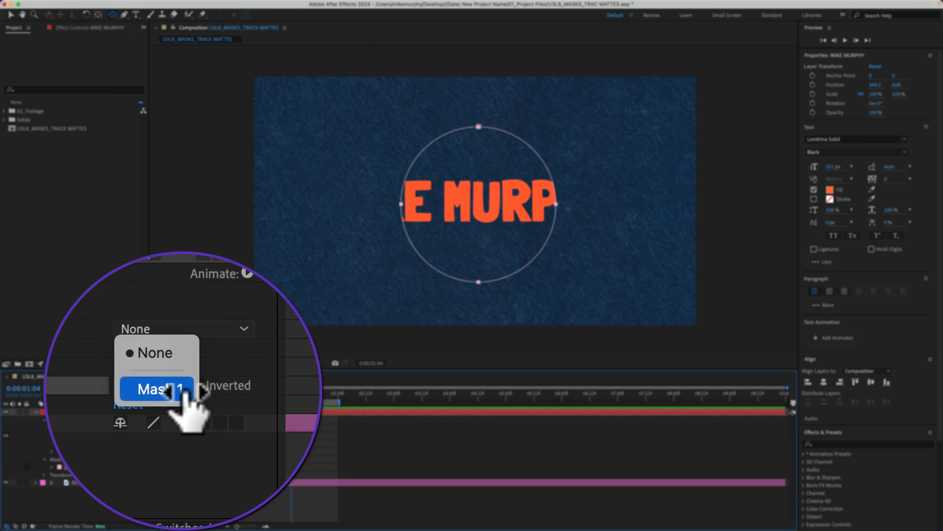
pyautogui.click(185, 390)
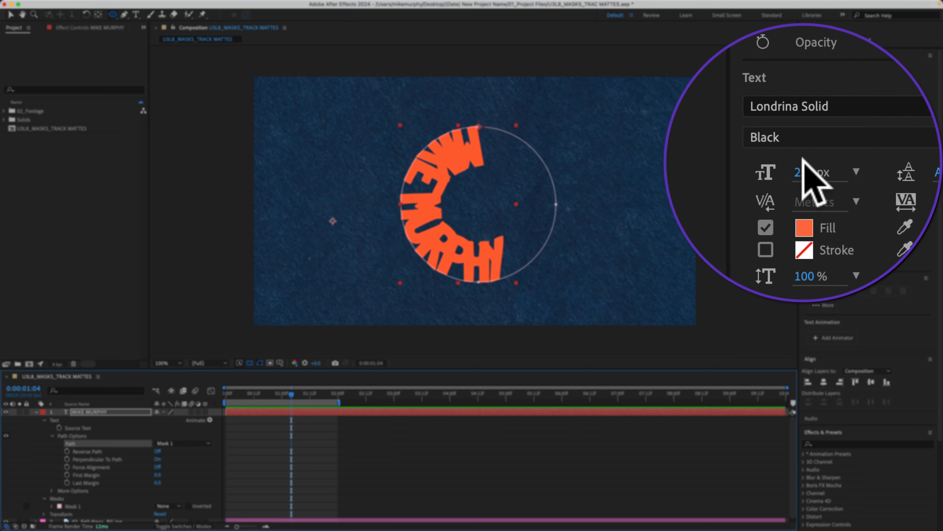
# Shrink the lettering and slide the title along the circle toward its top right.
pyautogui.moveTo(827, 167); pyautogui.dragTo(764, 176)
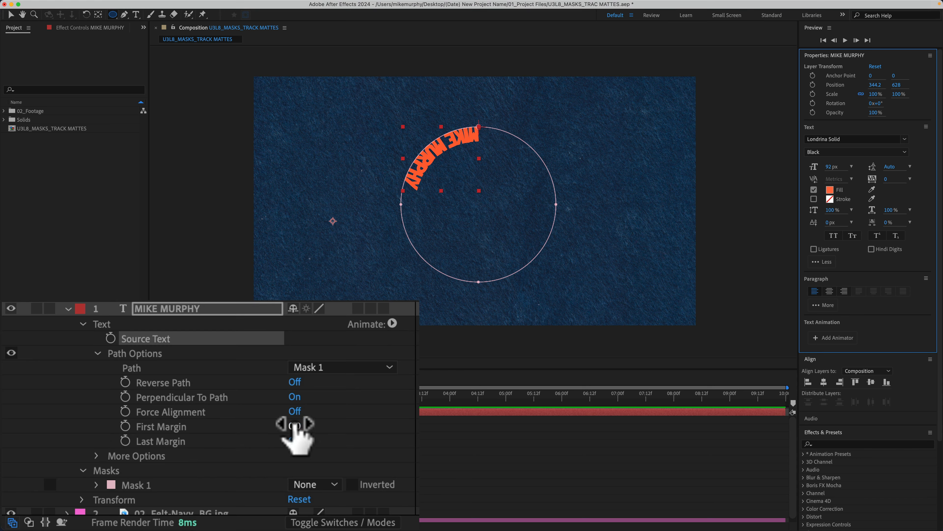
pyautogui.moveTo(162, 474); pyautogui.dragTo(205, 473)
pyautogui.moveTo(383, 423); pyautogui.dragTo(126, 367)
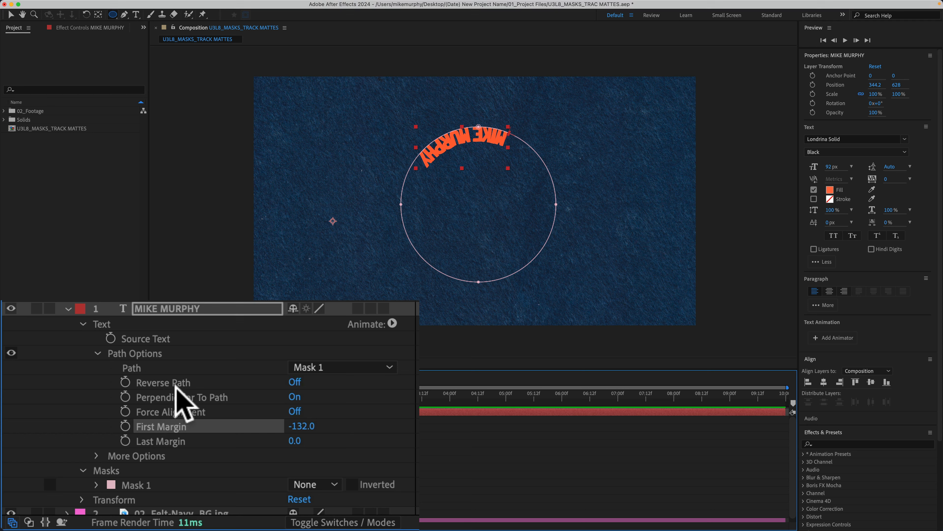
# Turn Reverse Path on, set First Margin to 43, then scrub it around the circle.
pyautogui.click(295, 383)
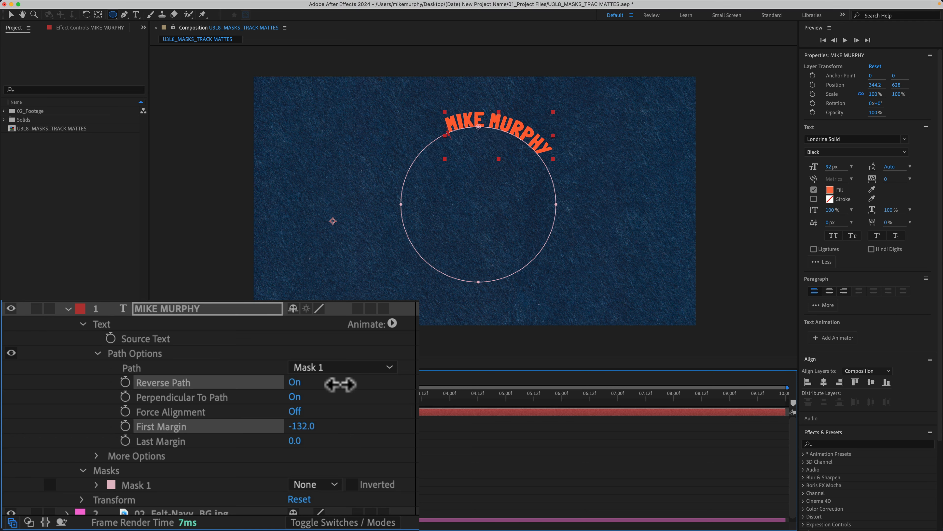
pyautogui.click(302, 426)
pyautogui.write('43')
pyautogui.press('Return')
pyautogui.moveTo(297, 426); pyautogui.dragTo(167, 444)
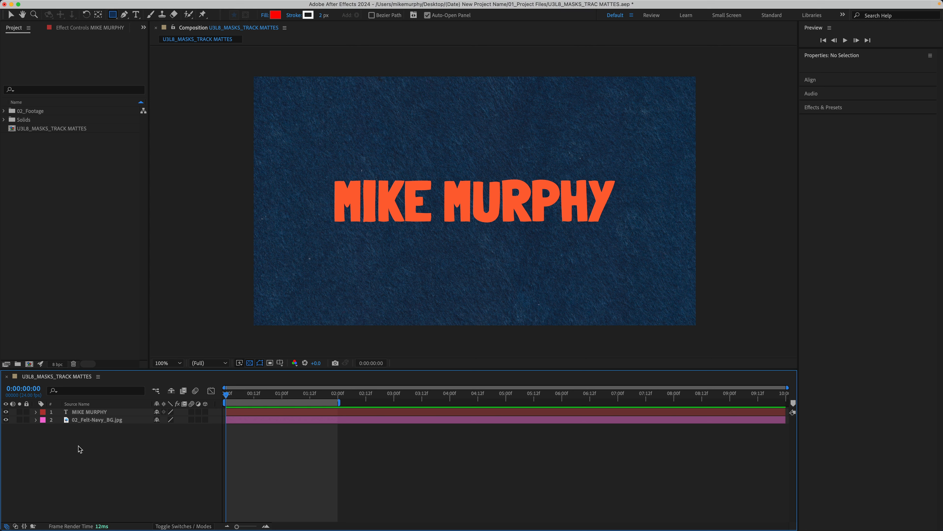
pyautogui.press('v')
pyautogui.click(90, 412)
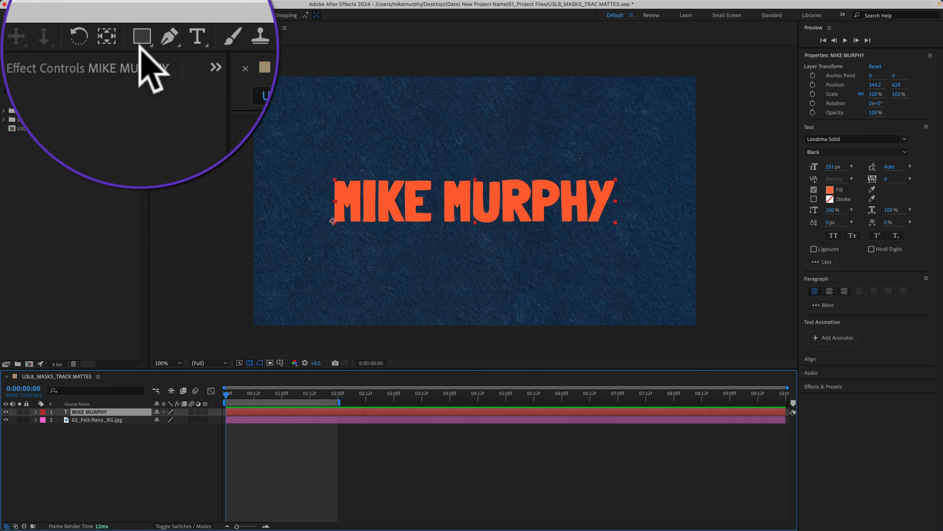
pyautogui.click(112, 15)
pyautogui.moveTo(113, 15); pyautogui.dragTo(119, 20)
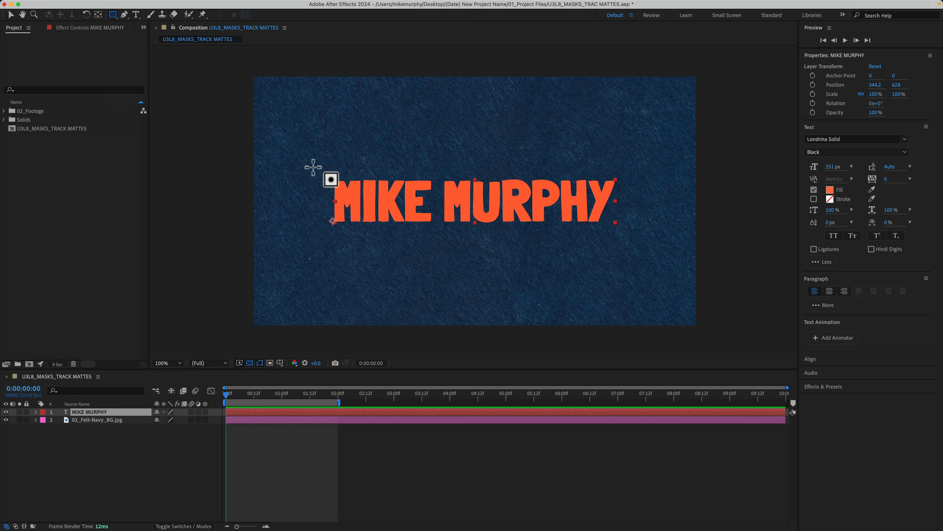
pyautogui.click(313, 167)
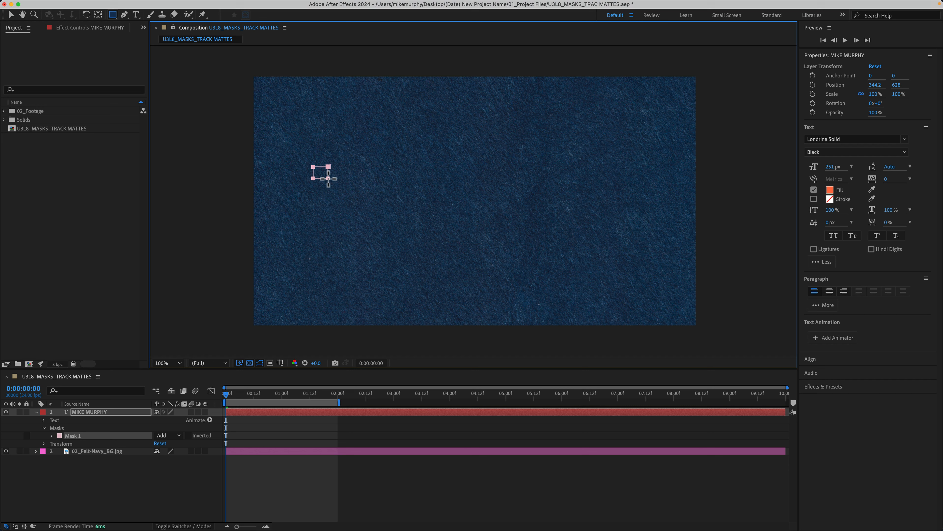
# Draw a rectangle mask in None mode framing the whole title.
pyautogui.press('n')
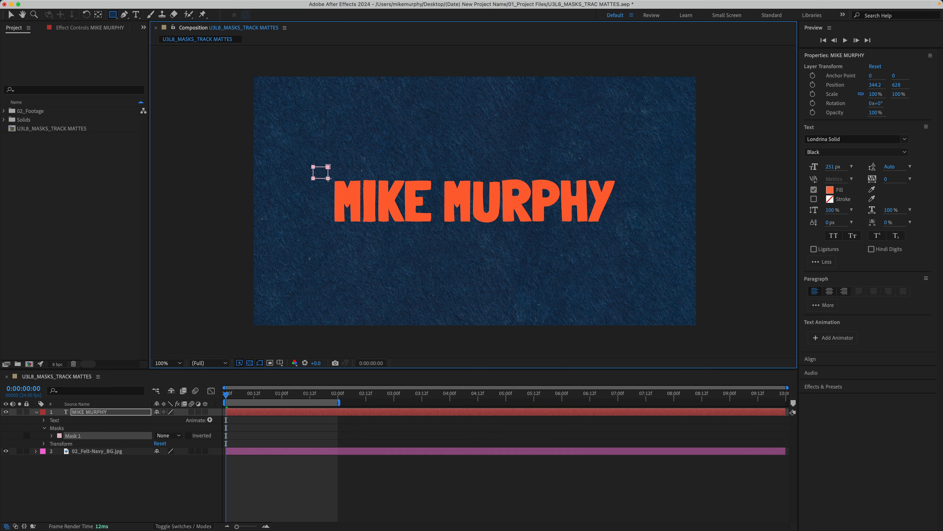
pyautogui.moveTo(373, 184)
pyautogui.mouseDown()
pyautogui.moveTo(614, 214)
pyautogui.moveTo(636, 226)
pyautogui.moveTo(637, 240)
pyautogui.mouseUp()
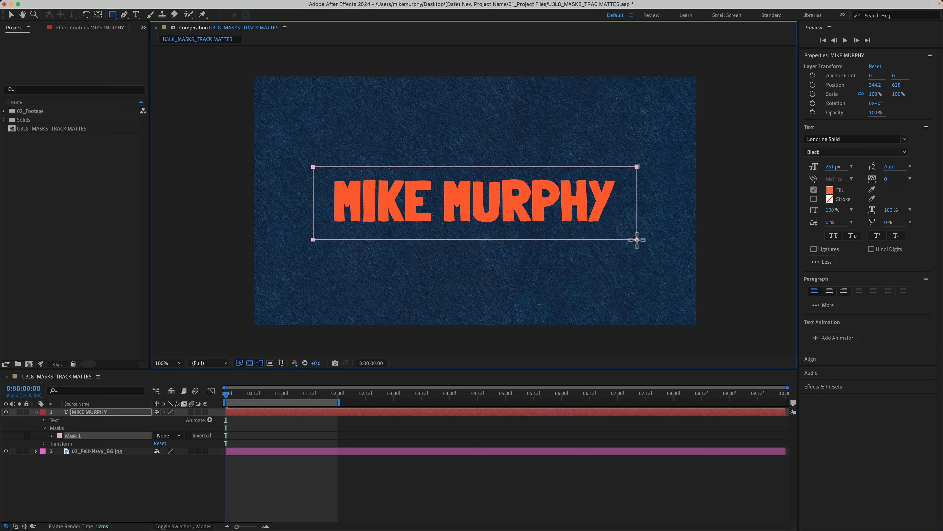
pyautogui.moveTo(637, 240); pyautogui.dragTo(636, 238)
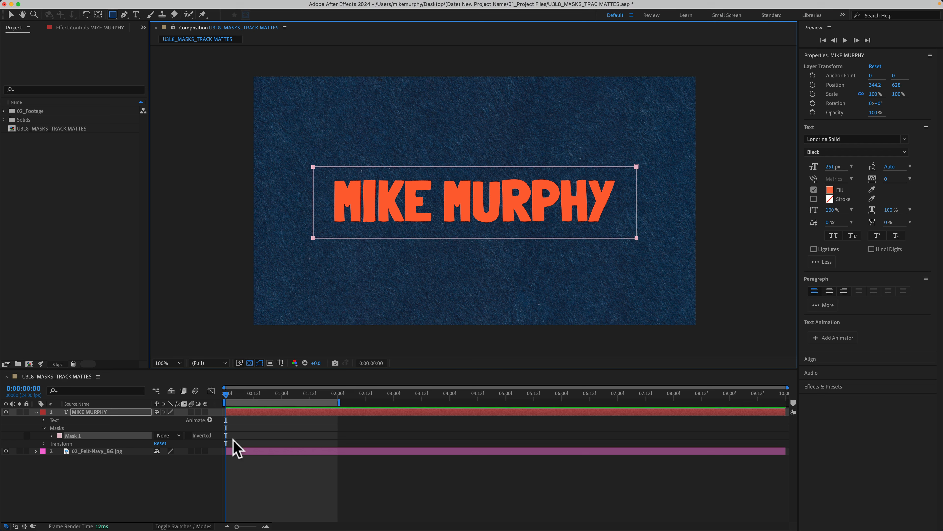
pyautogui.click(176, 438)
# Set Mask 1 to Add and set a Mask Path keyframe at 0:00.
pyautogui.click(180, 456)
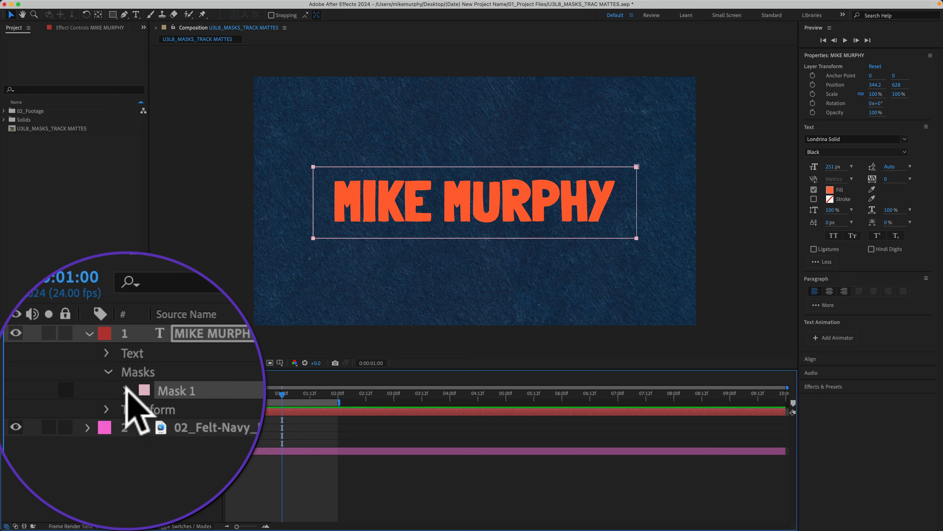
pyautogui.click(125, 389)
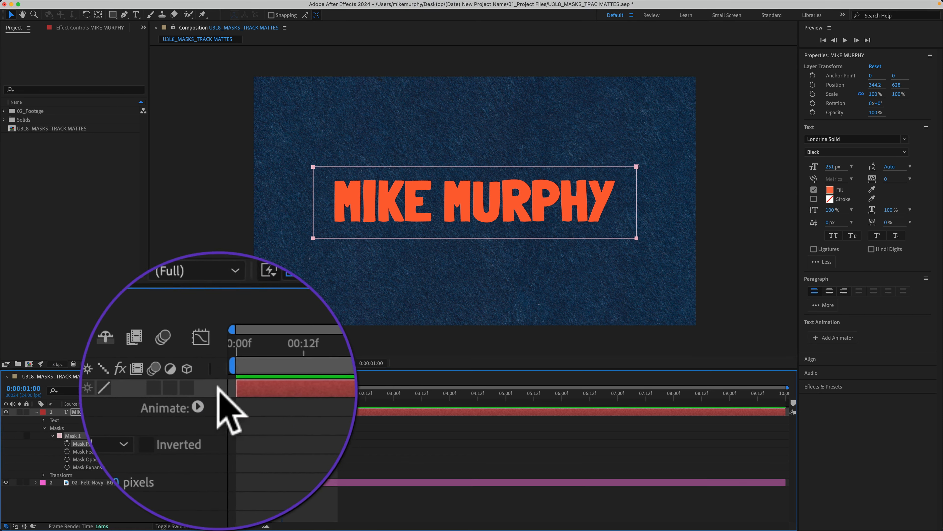
pyautogui.click(279, 391)
pyautogui.moveTo(280, 392); pyautogui.dragTo(199, 388)
pyautogui.click(80, 443)
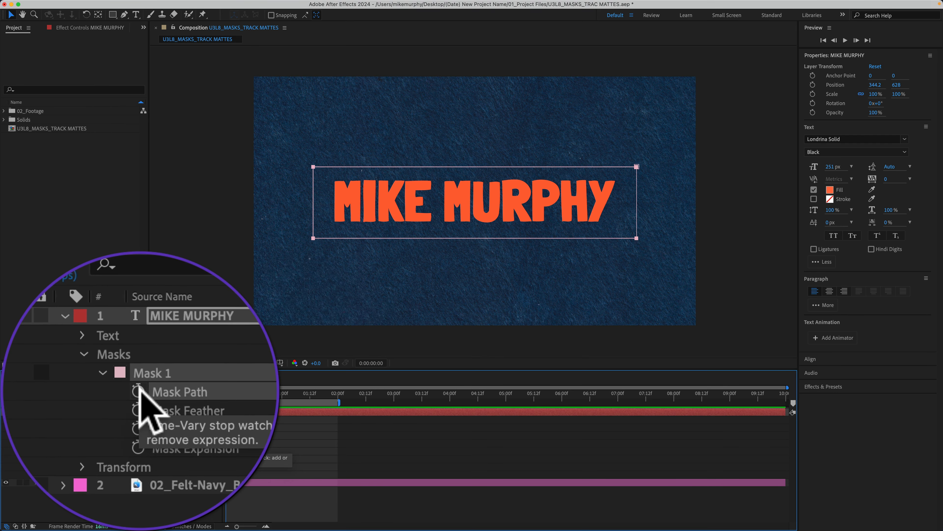
pyautogui.click(67, 443)
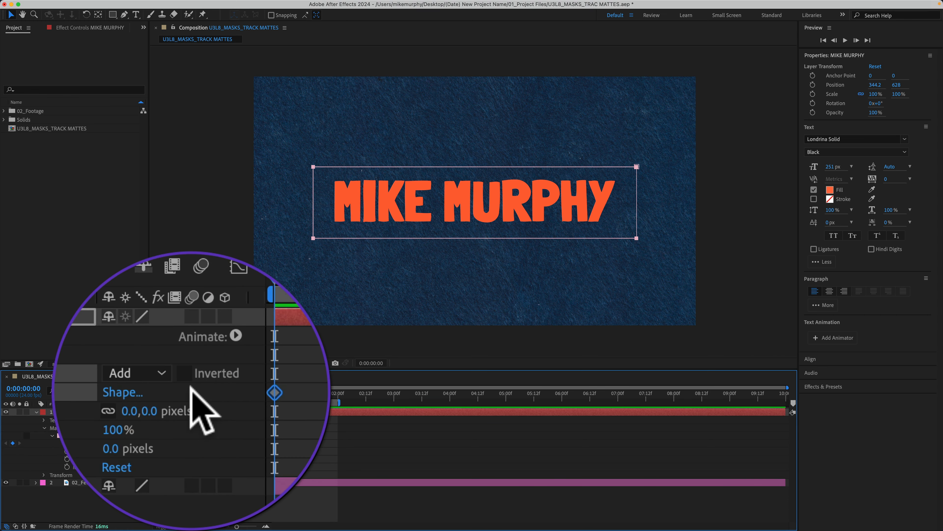
# At 1:00, drag the mask's left edge right to a thin sliver at the title's end.
pyautogui.moveTo(225, 391); pyautogui.dragTo(283, 389)
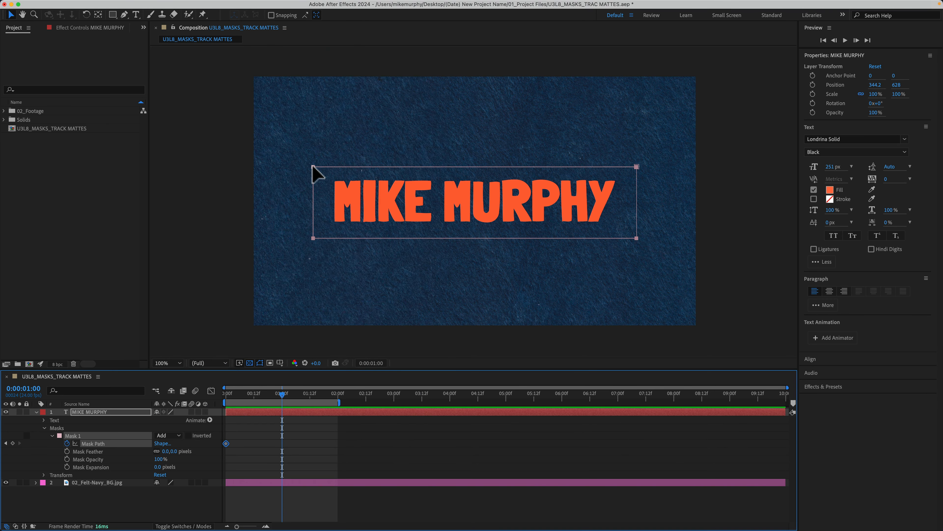
pyautogui.click(313, 167)
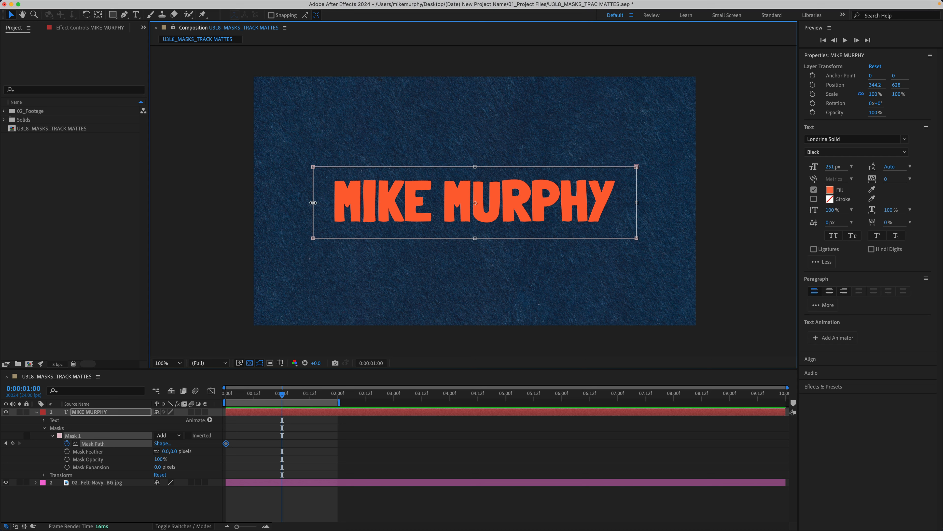
pyautogui.moveTo(313, 203); pyautogui.dragTo(626, 205)
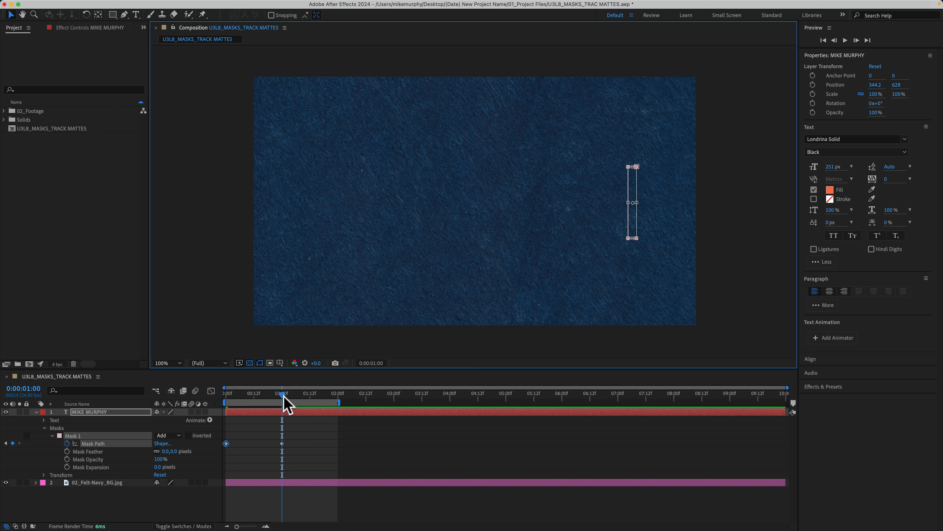
# Preview the mask wipe and extend the work area to about four seconds.
pyautogui.moveTo(284, 396); pyautogui.dragTo(225, 411)
pyautogui.click(351, 449)
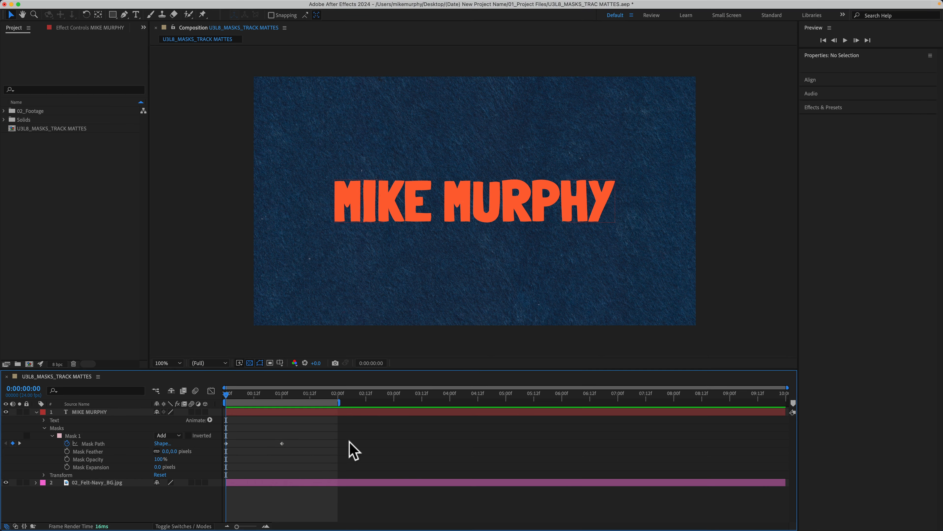
pyautogui.press('space')
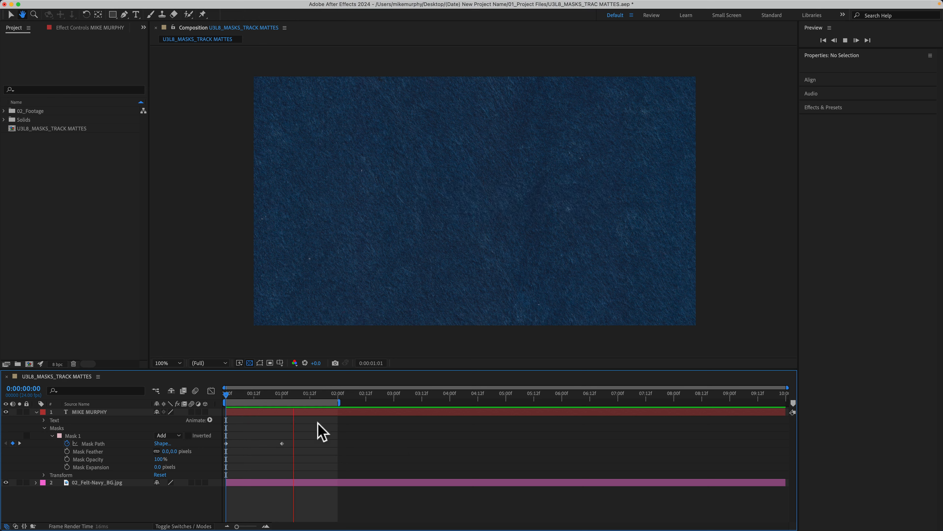
pyautogui.press('space')
pyautogui.moveTo(236, 401); pyautogui.dragTo(224, 400)
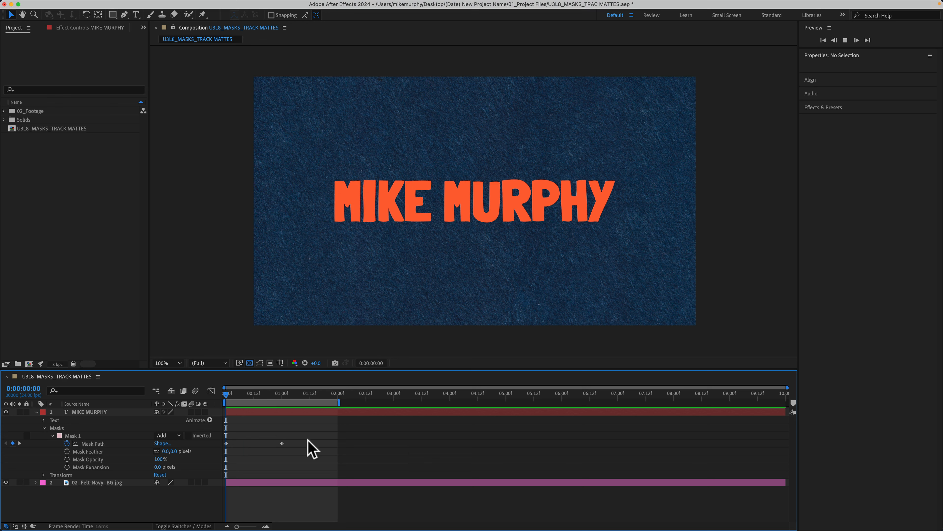
pyautogui.moveTo(339, 402); pyautogui.dragTo(528, 404)
# Copy both Mask Path keyframes, paste them at 2:00, and easy-ease all four.
pyautogui.moveTo(297, 438); pyautogui.dragTo(224, 442)
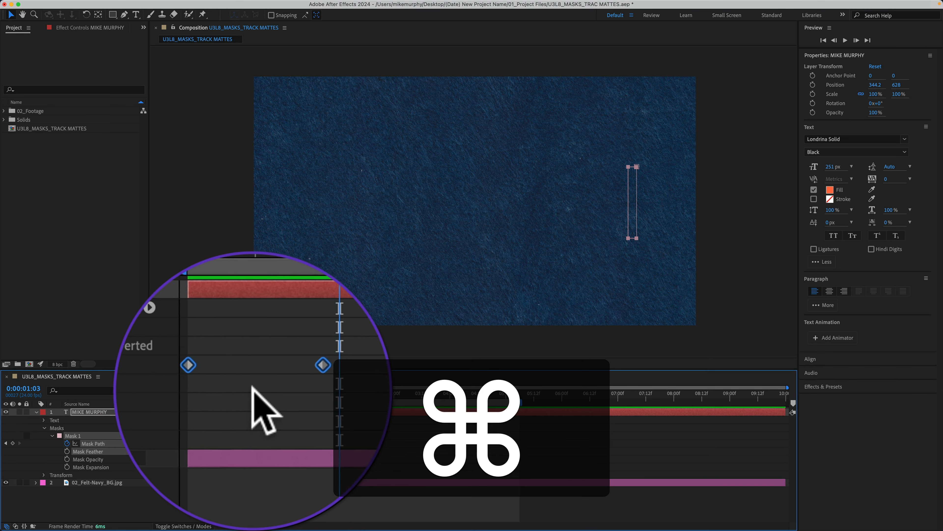
pyautogui.press('super+c')
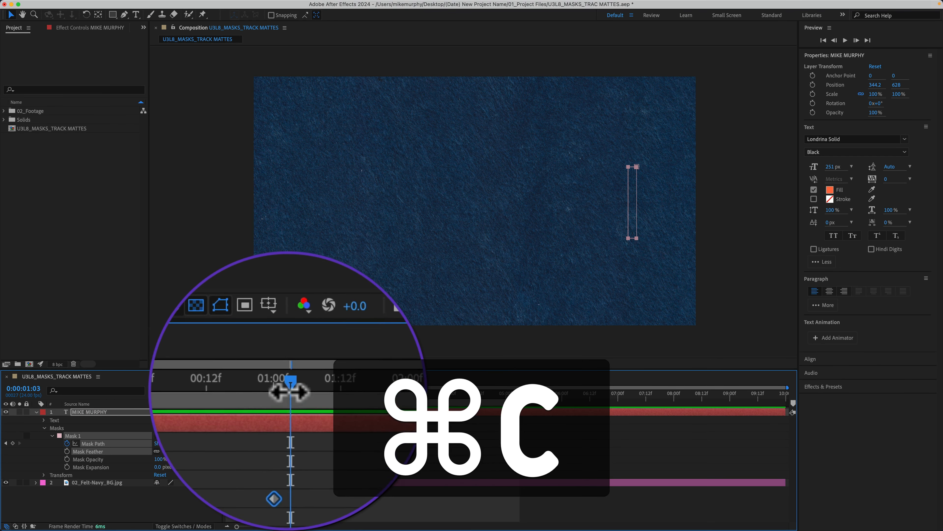
pyautogui.moveTo(297, 394); pyautogui.dragTo(338, 390)
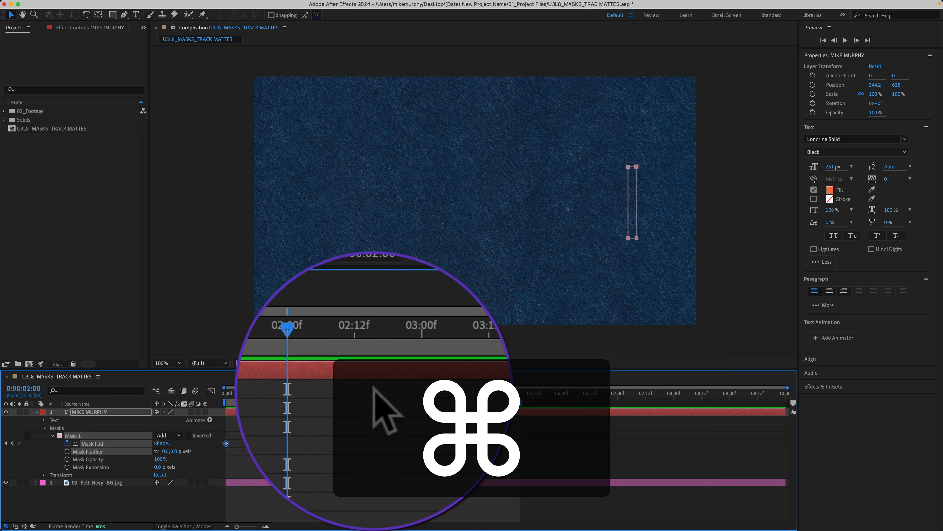
pyautogui.press('super+v')
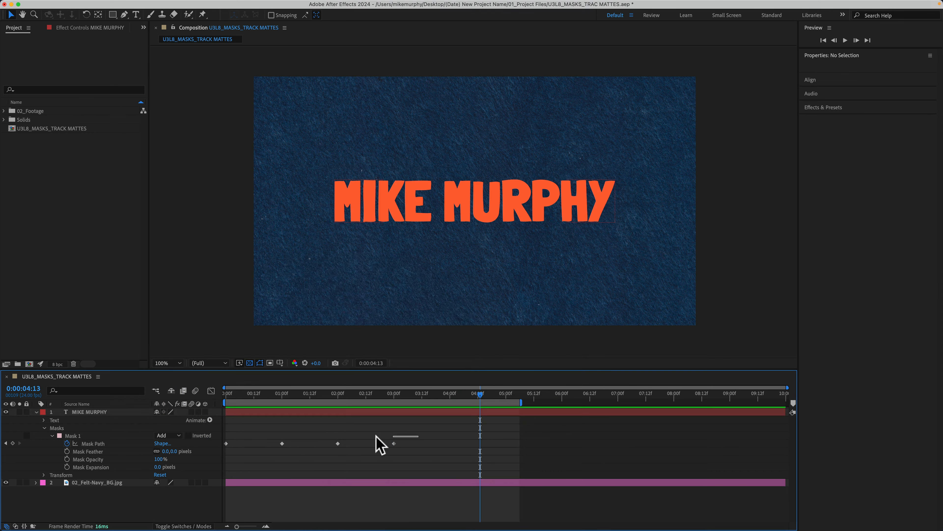
pyautogui.moveTo(379, 444); pyautogui.dragTo(223, 454)
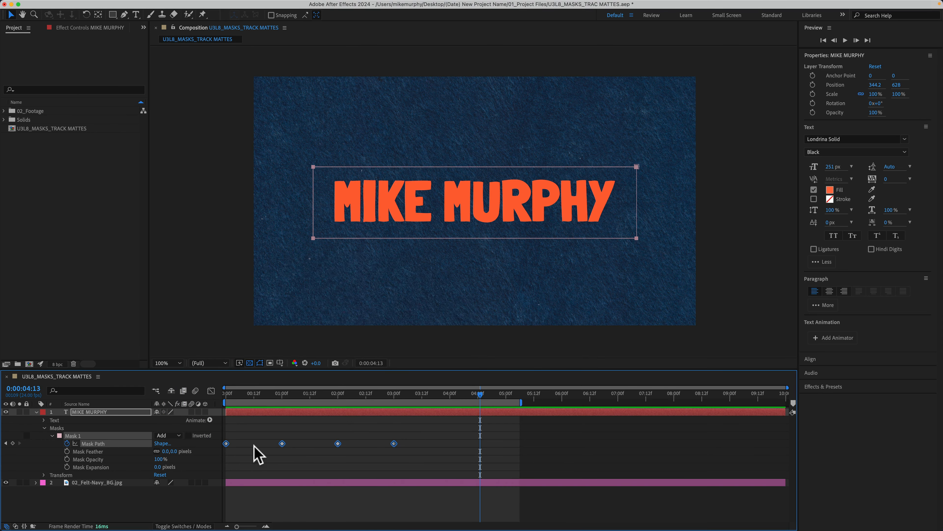
pyautogui.press('F9')
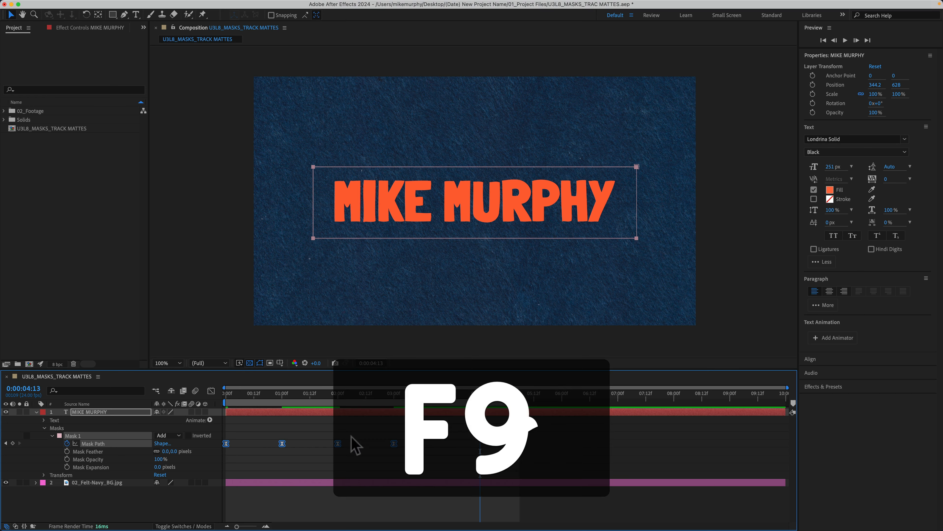
# End the work area at 0:00:03:12 and preview the mask animation.
pyautogui.moveTo(480, 396); pyautogui.dragTo(423, 396)
pyautogui.press('n')
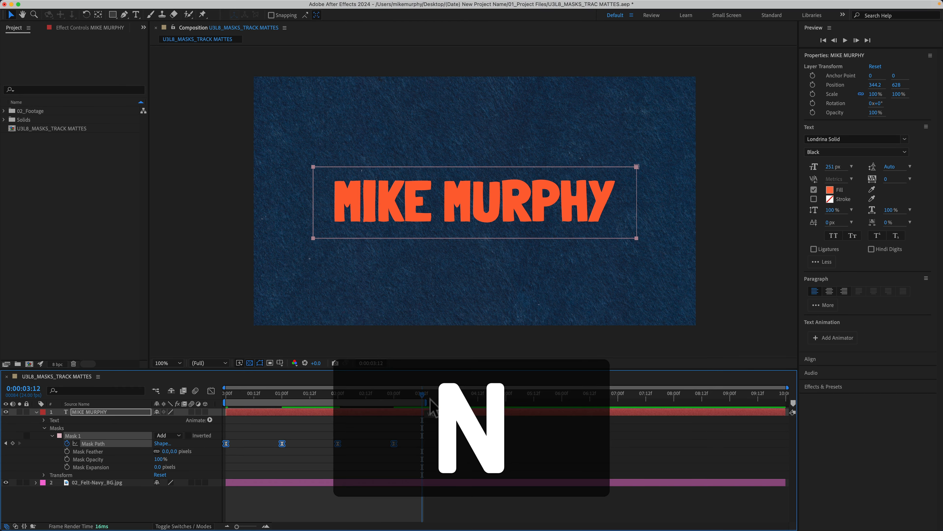
pyautogui.press('space')
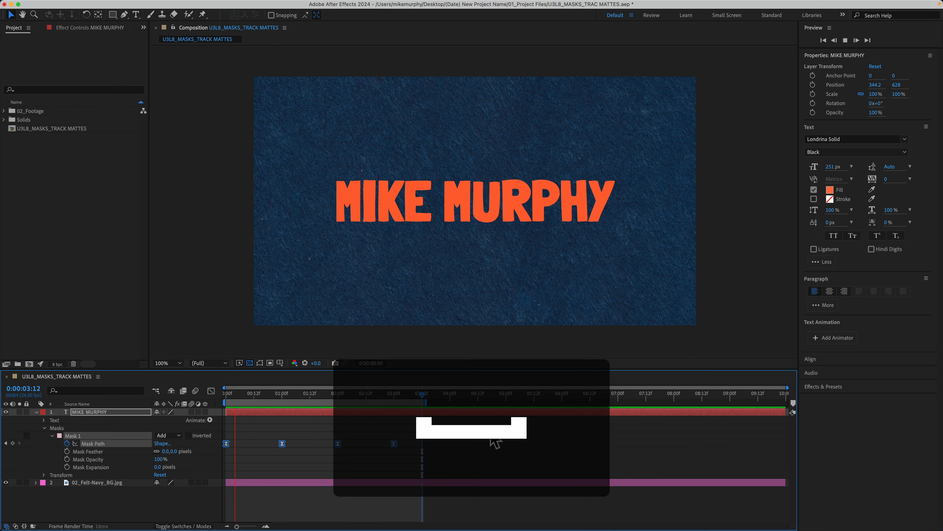